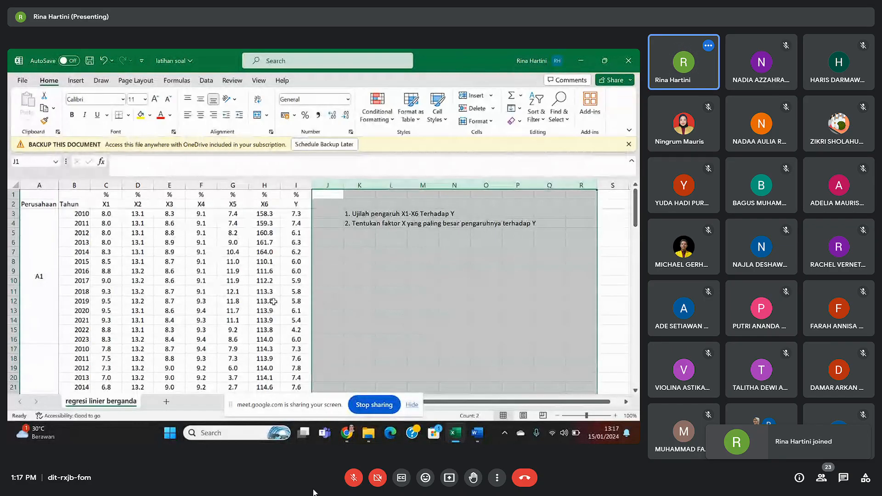
left_click(353, 479)
left_click(353, 479)
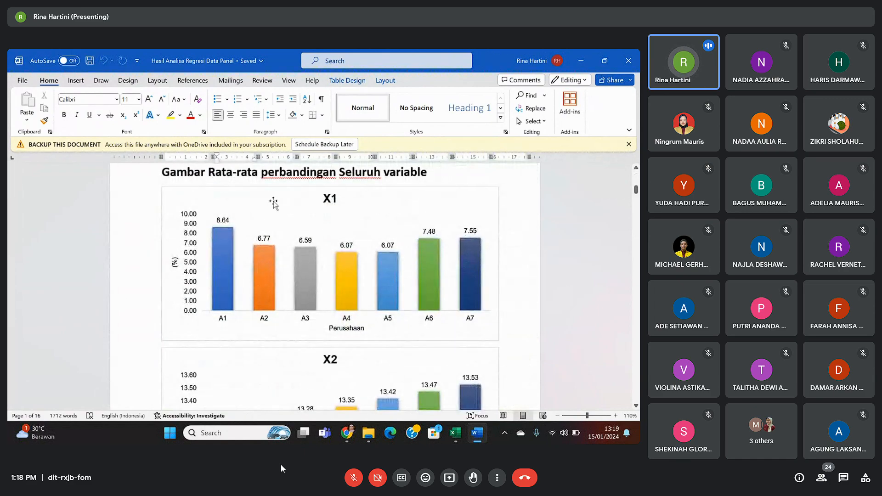
- Review the average comparison charts for X1 to X6 and Y and the per-company descriptive table in the report
scroll(437, 312, "down", 10)
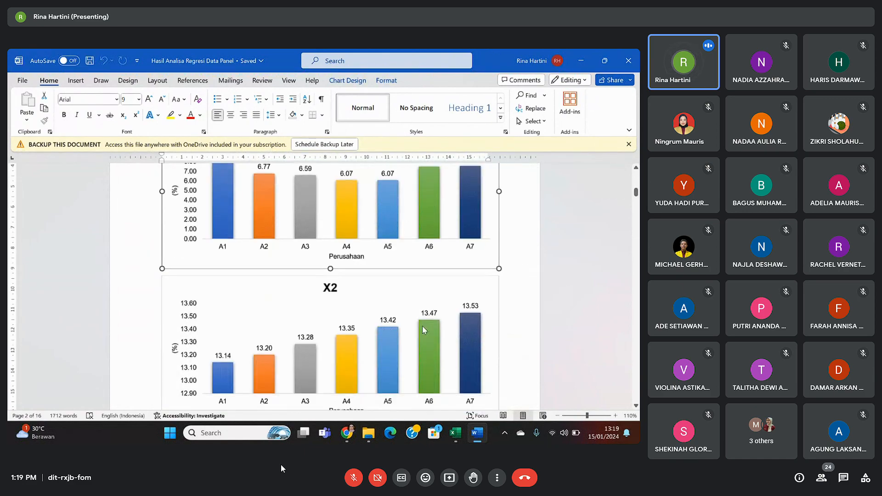
scroll(423, 326, "down", 10)
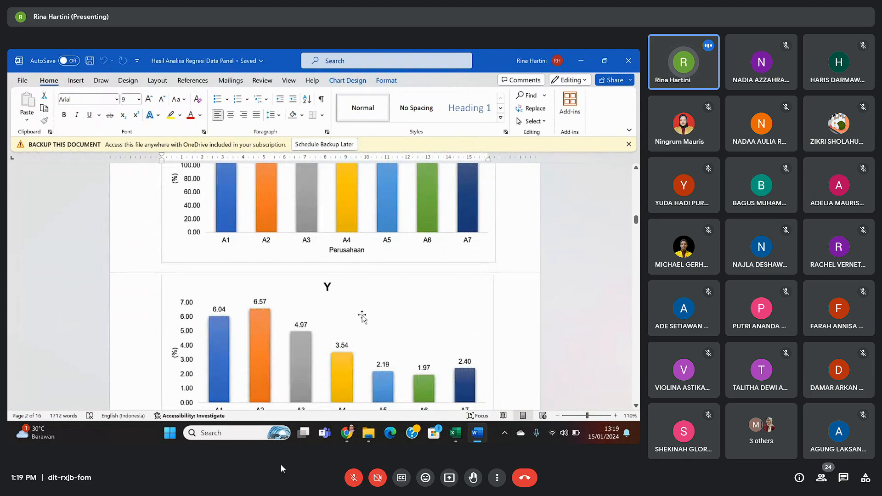
scroll(351, 305, "down", 2)
scroll(363, 330, "up", 3)
scroll(362, 331, "up", 10)
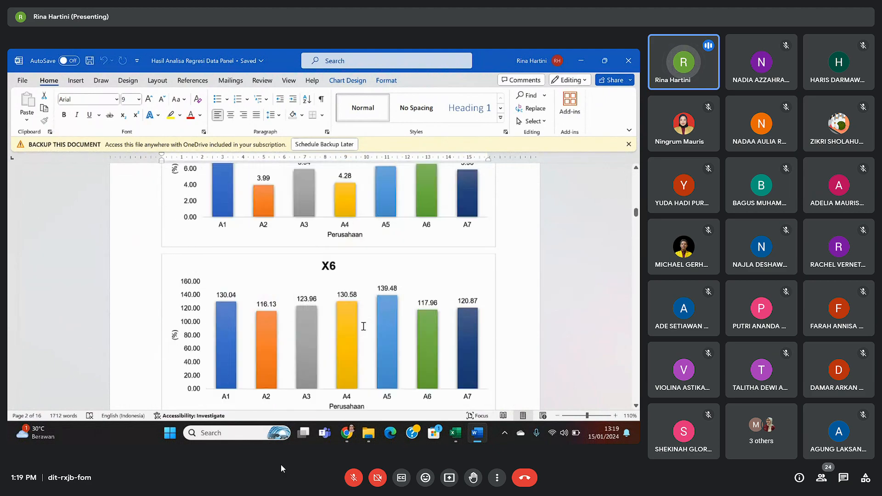
scroll(364, 326, "up", 8)
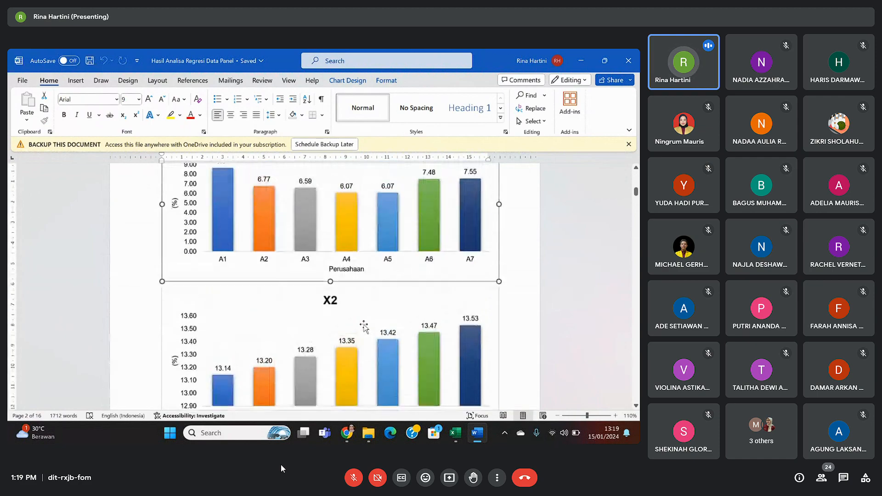
scroll(364, 324, "up", 5)
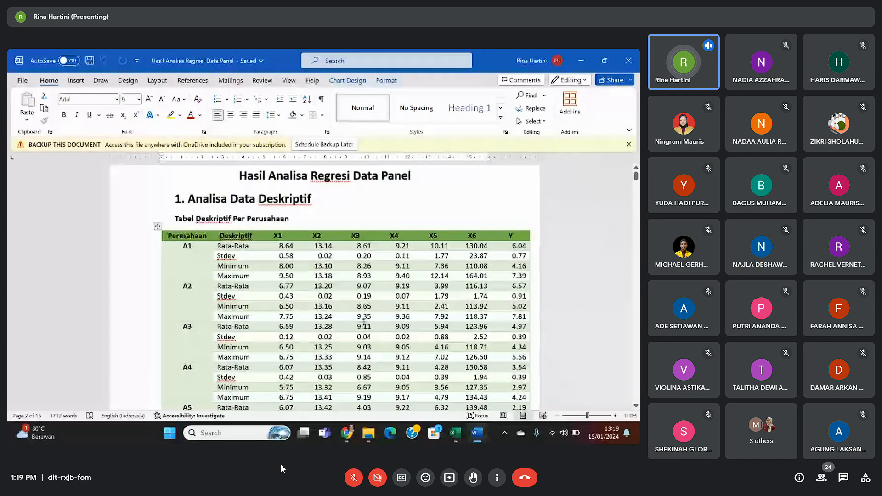
scroll(366, 322, "down", 1, "ctrl")
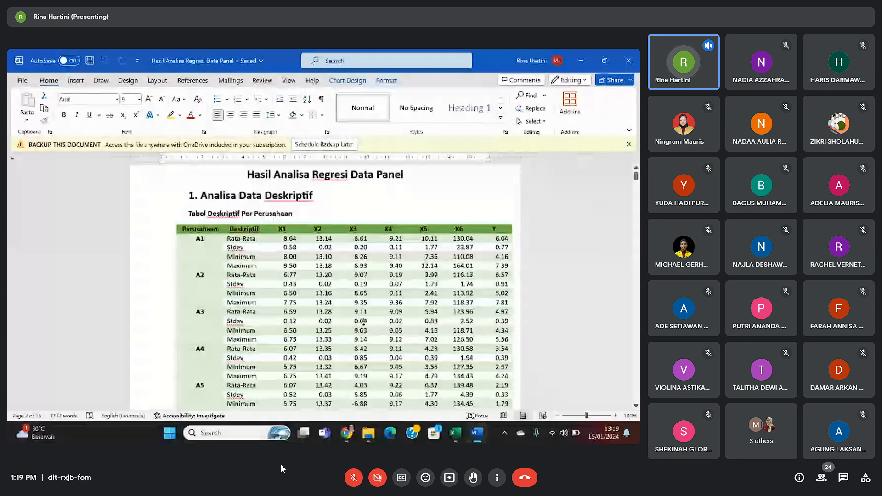
- Switch to Excel and apply all borders to the per-company descriptive statistics table
left_click(456, 433)
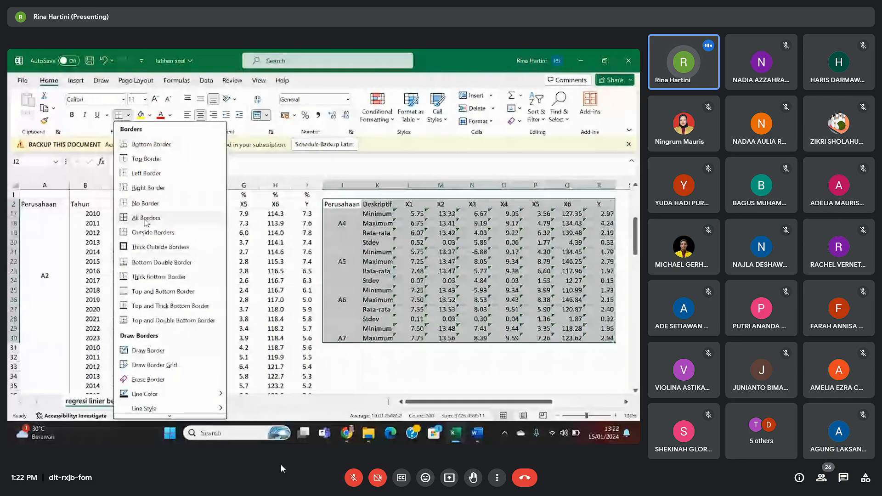
left_click(146, 218)
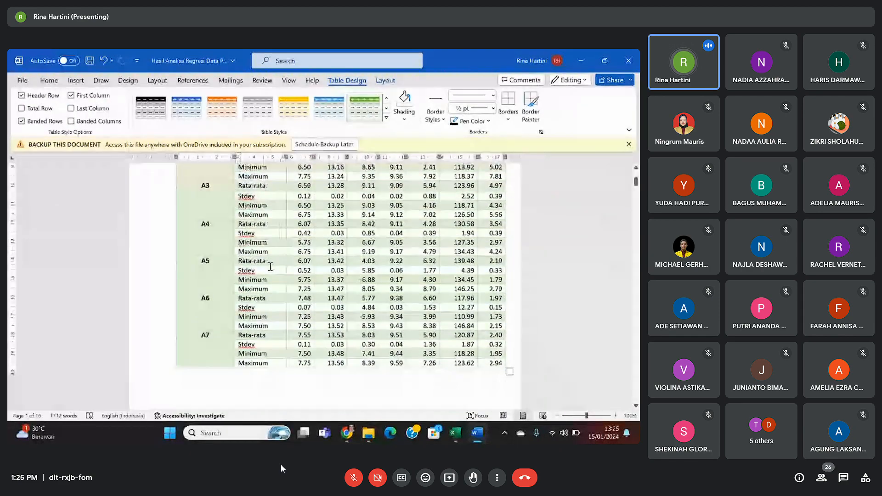
- In the Word report, examine the variable comparison charts and the correlation tables in section 2, Analisa Korelasi
left_click(288, 239)
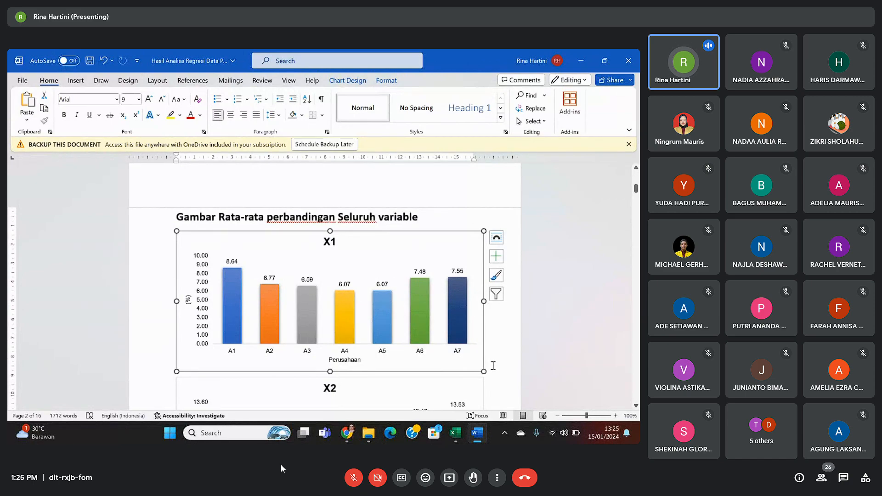
scroll(265, 280, "down", 7)
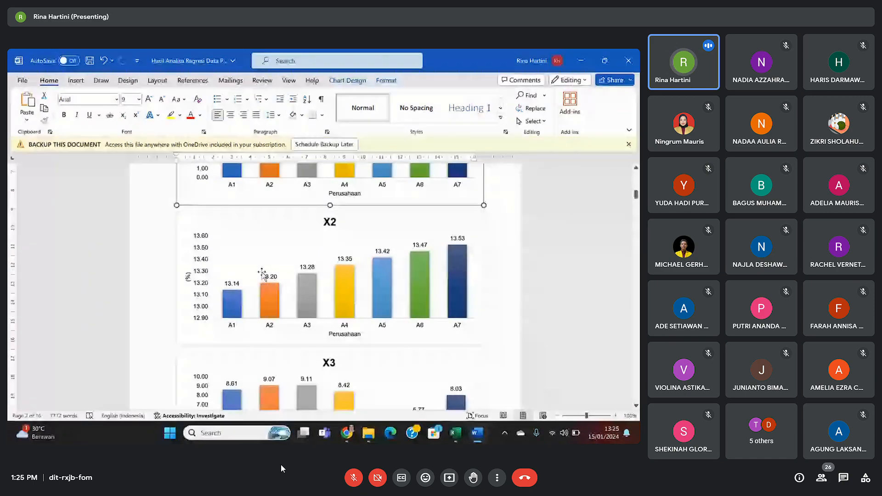
scroll(265, 280, "down", 7)
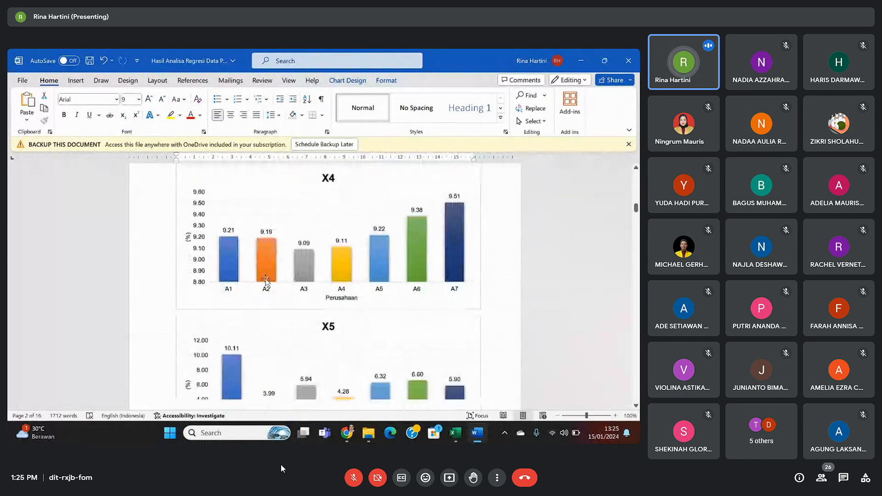
scroll(267, 282, "down", 7)
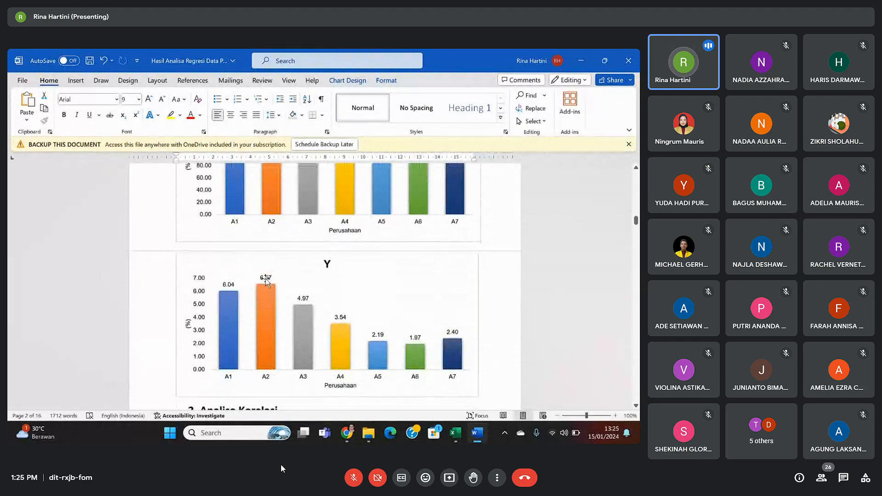
scroll(267, 282, "down", 2)
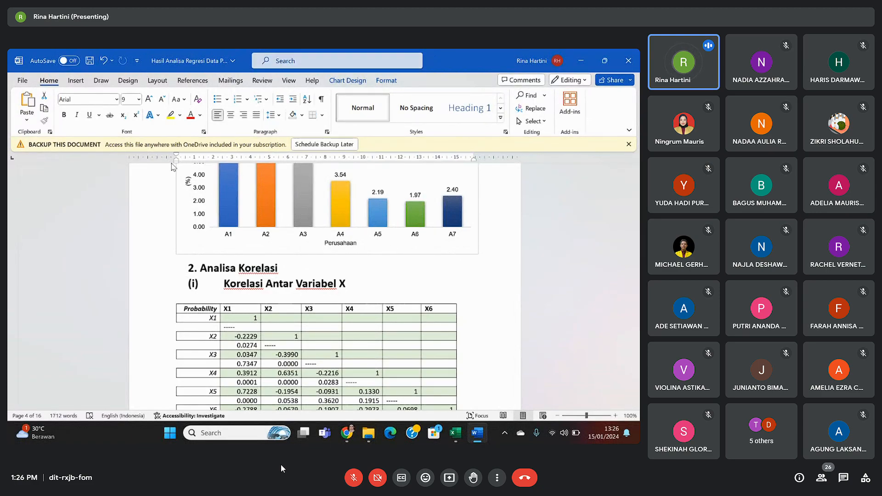
scroll(425, 363, "down", 2)
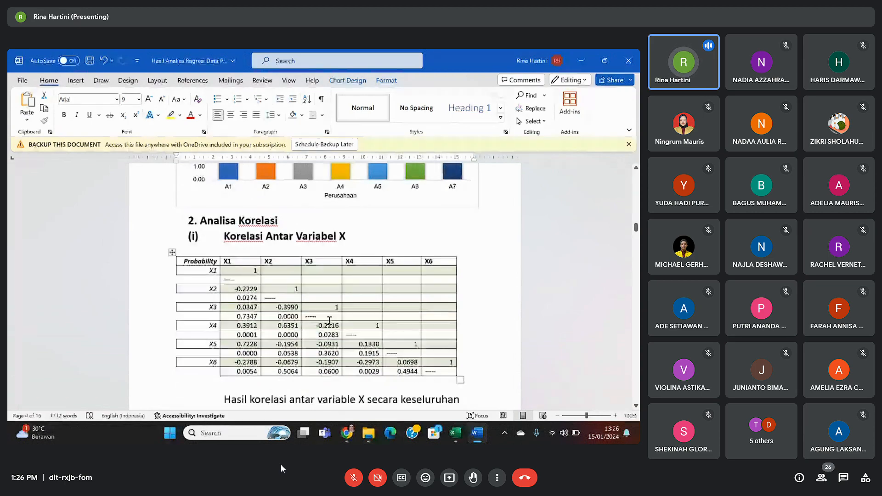
scroll(270, 255, "down", 7)
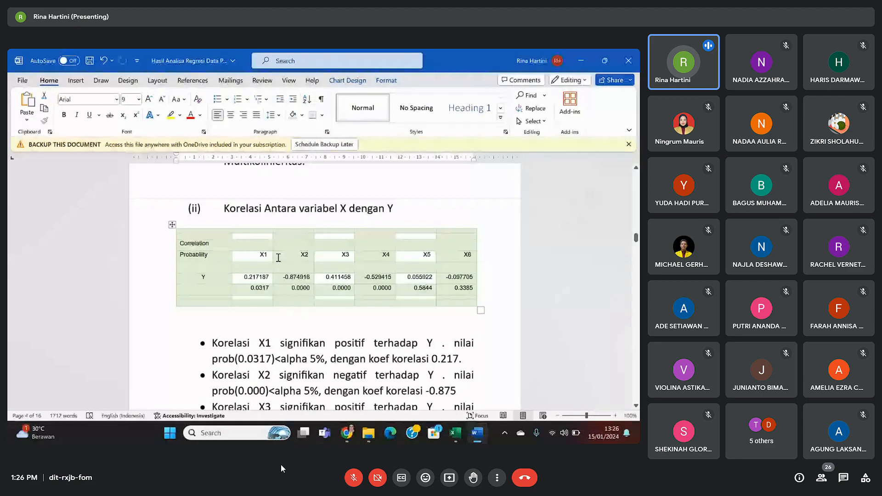
scroll(279, 257, "up", 8)
scroll(279, 257, "up", 3)
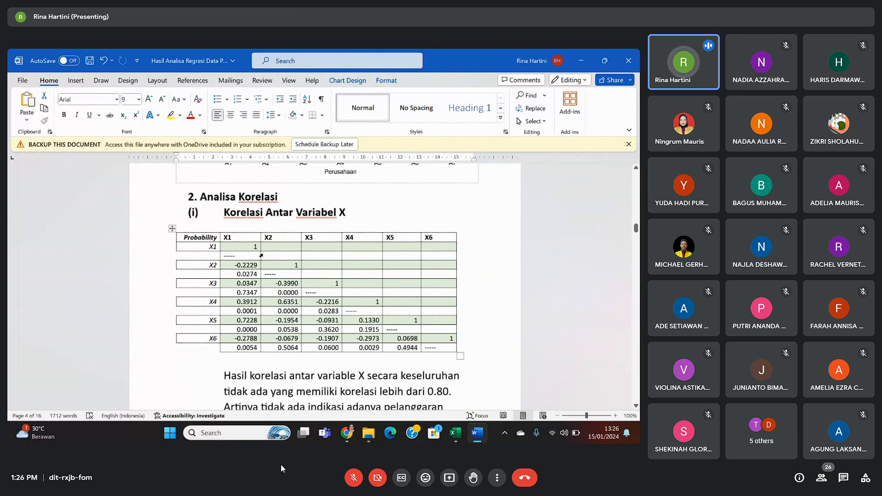
scroll(320, 288, "down", 4)
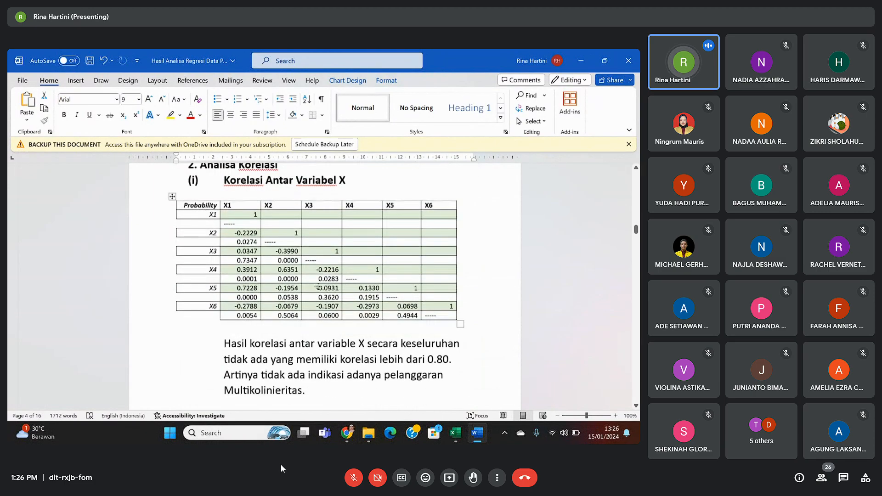
scroll(320, 288, "up", 3)
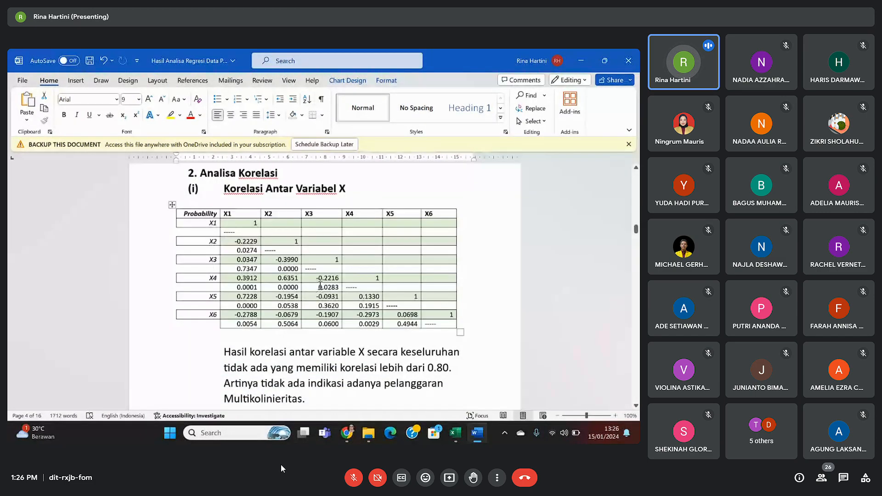
scroll(320, 287, "up", 3)
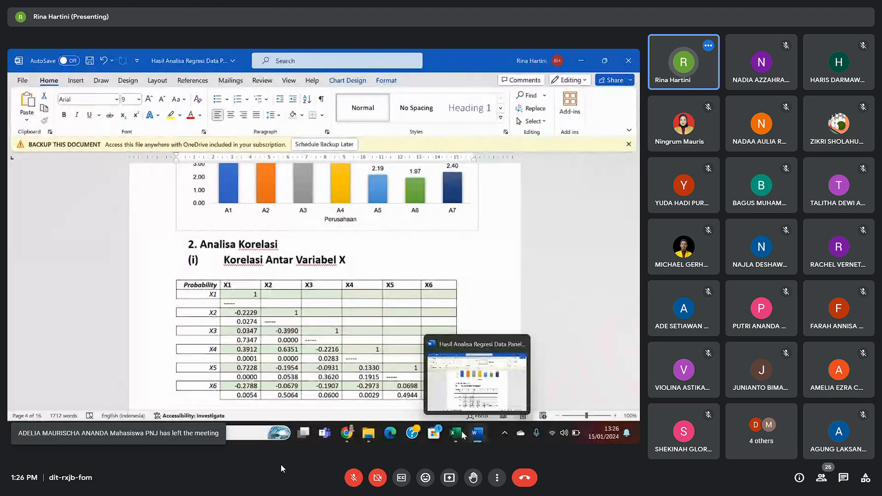
- In EViews, decline the license update and maximize the untitled panel workfile window
left_click(455, 433)
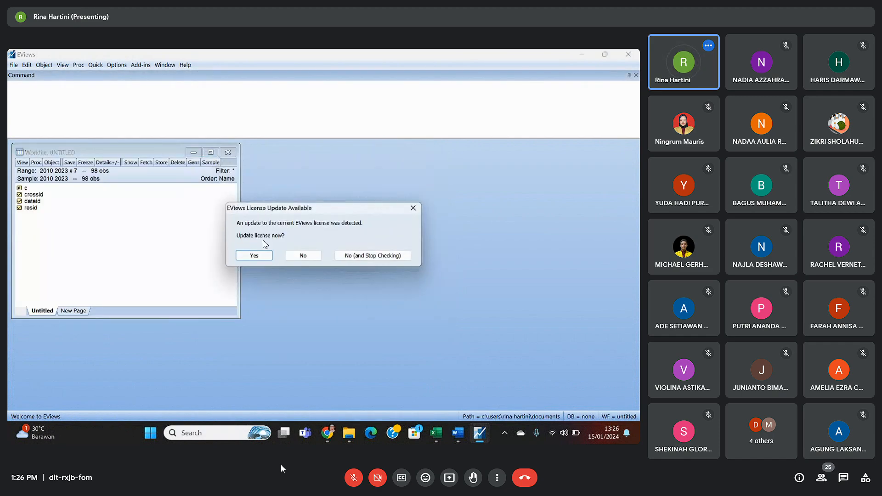
left_click(304, 256)
left_click(211, 153)
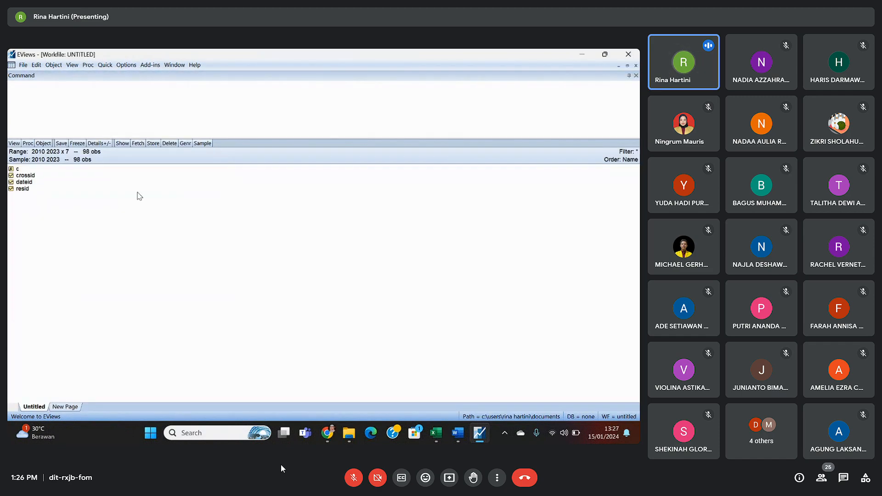
- Open an empty group for editing series and select the name cell of its first column
left_click(105, 65)
left_click(130, 112)
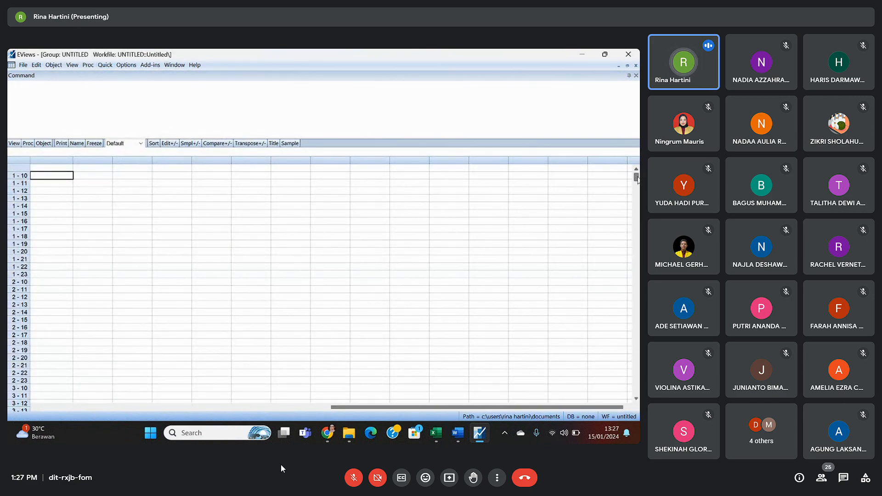
left_click(43, 168)
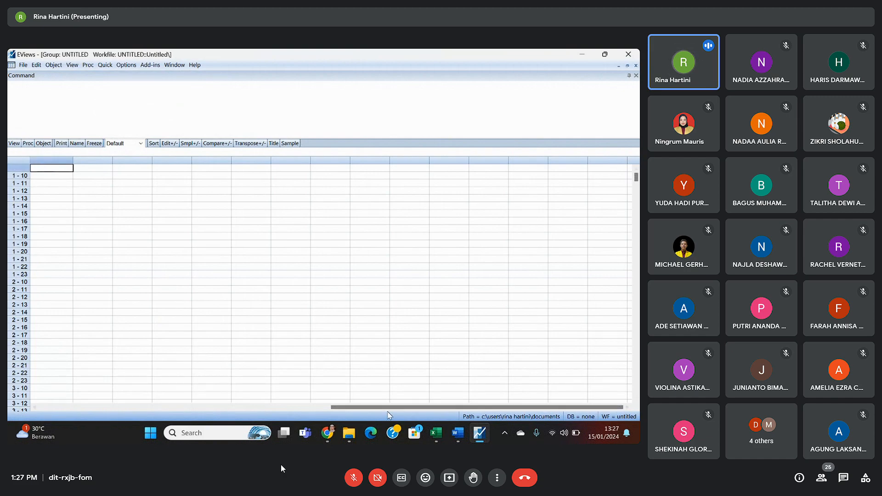
- Copy the X1 to X6 and Y columns with headers, through row 100, from Excel and paste them into the empty EViews group
left_click(441, 439)
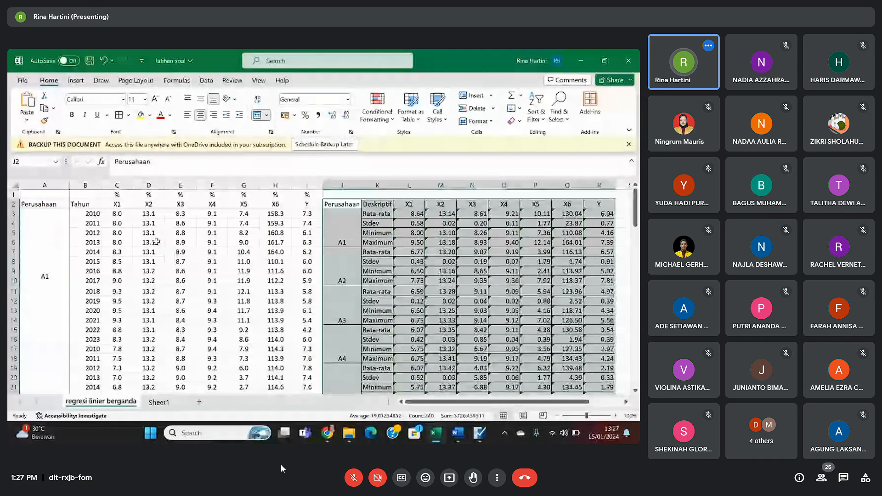
left_click_drag(117, 204, 304, 208)
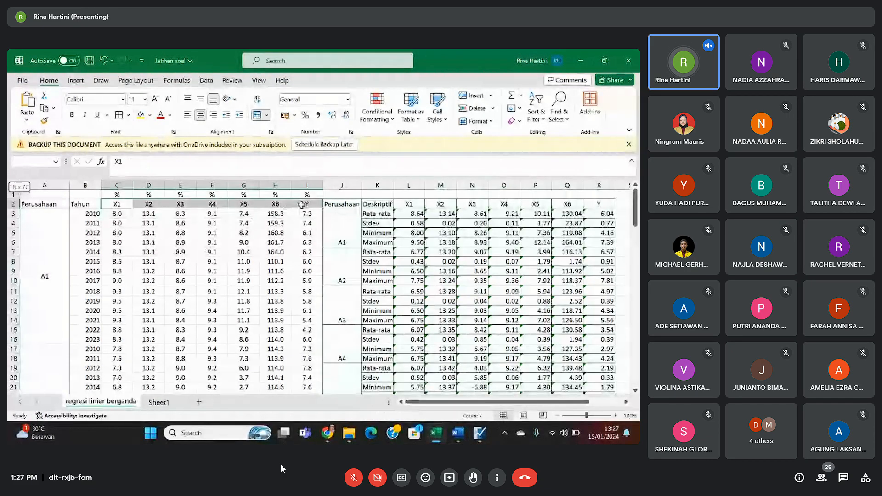
key("ctrl+shift+Down")
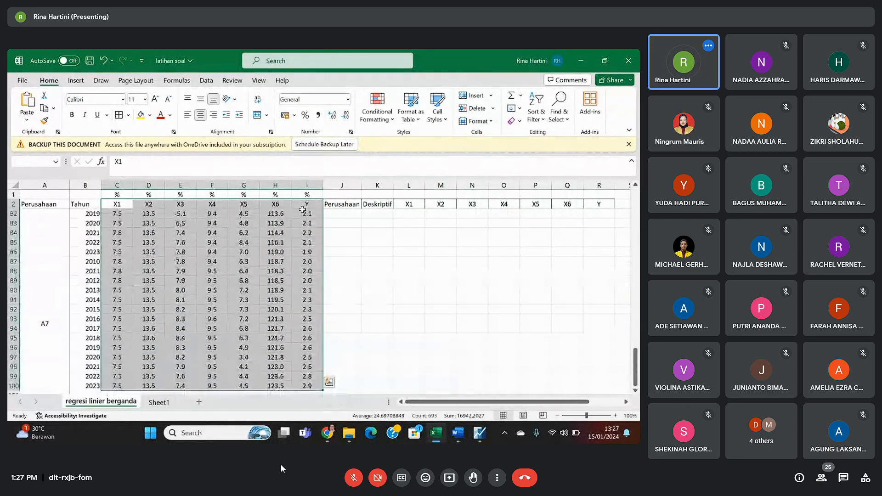
key("ctrl+c")
scroll(303, 210, "up", 20)
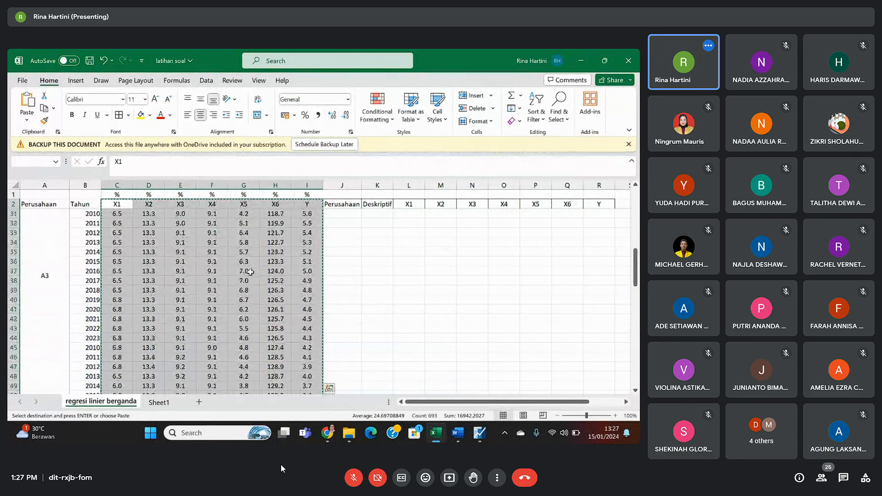
left_click(479, 432)
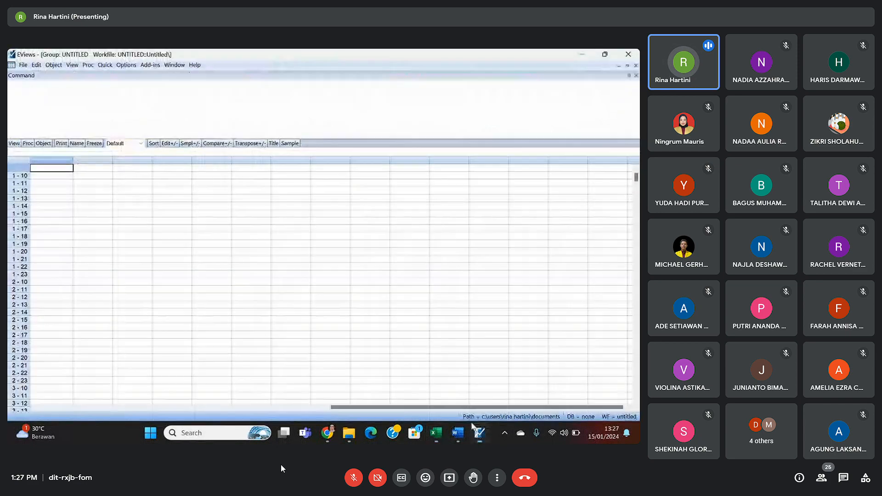
key("ctrl+v")
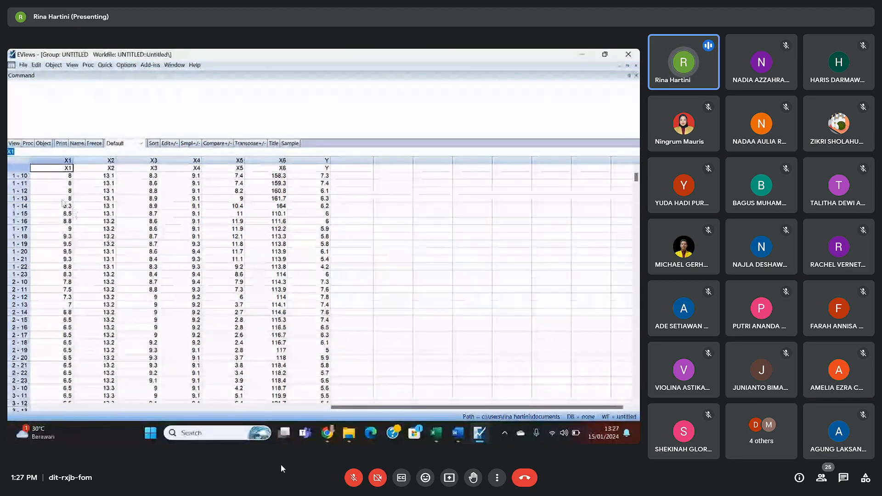
- Add a new worksheet after Sheet1 in the Excel workbook and return to EViews
left_click(436, 433)
left_click(159, 402)
left_click(199, 402)
left_click(479, 433)
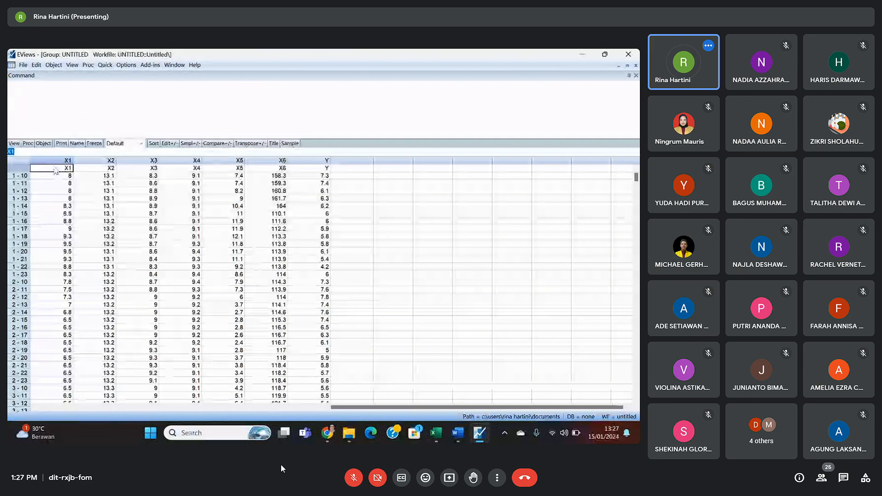
- Run a Covariance Analysis on the group with only Correlation and Probability | t | = 0 enabled, for sample 2010 2023
left_click(14, 143)
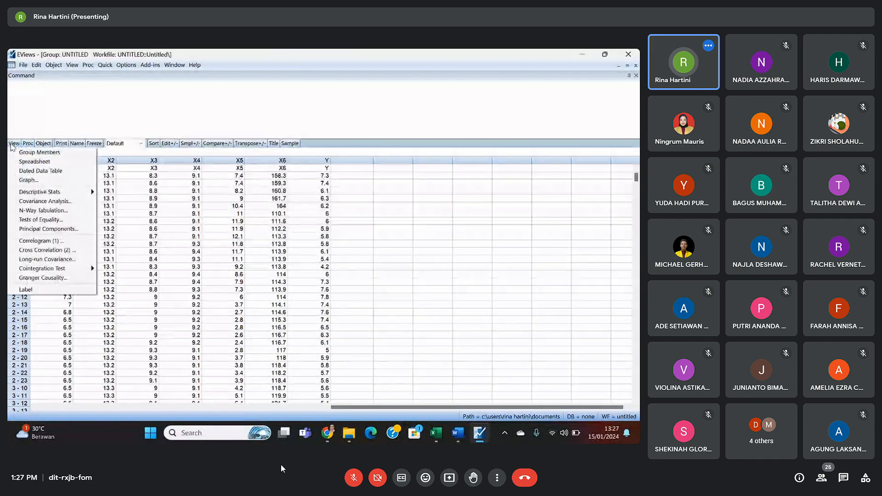
left_click(34, 201)
left_click(233, 199)
left_click(234, 192)
left_click(218, 223)
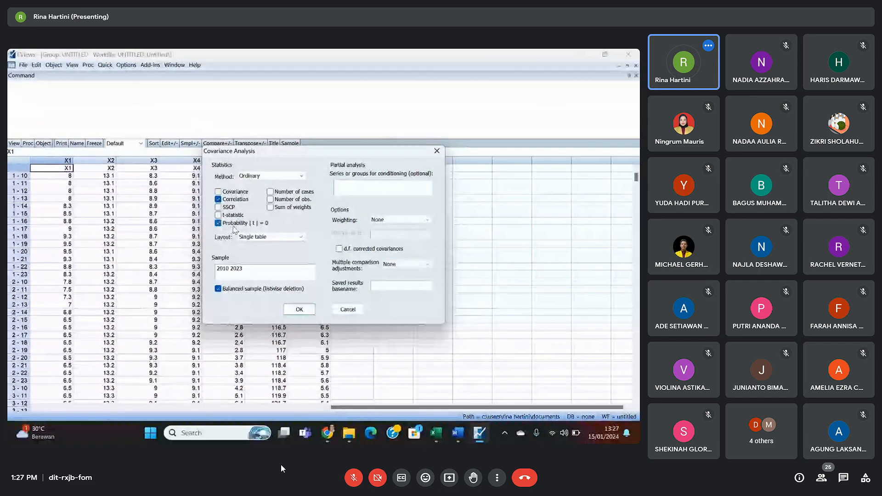
left_click(299, 310)
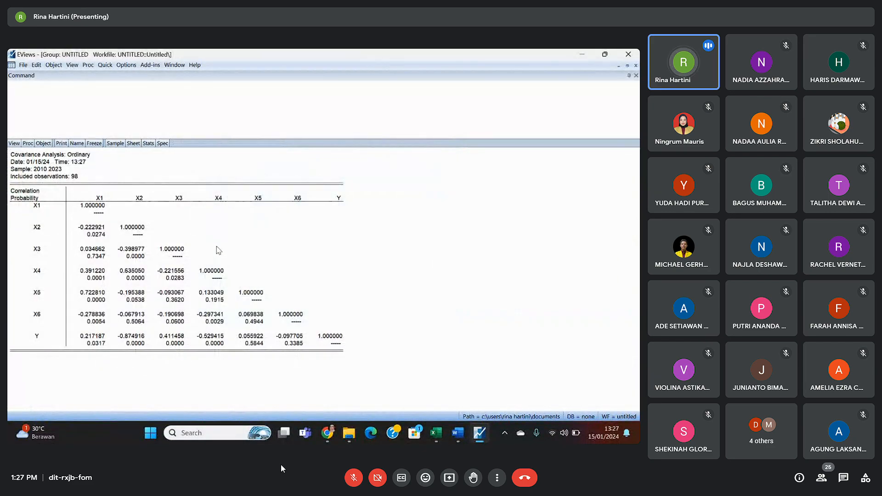
- Copy the whole covariance analysis output as displayed and paste it at A1 of Sheet2 in the Excel workbook
key("ctrl+a")
key("ctrl+c")
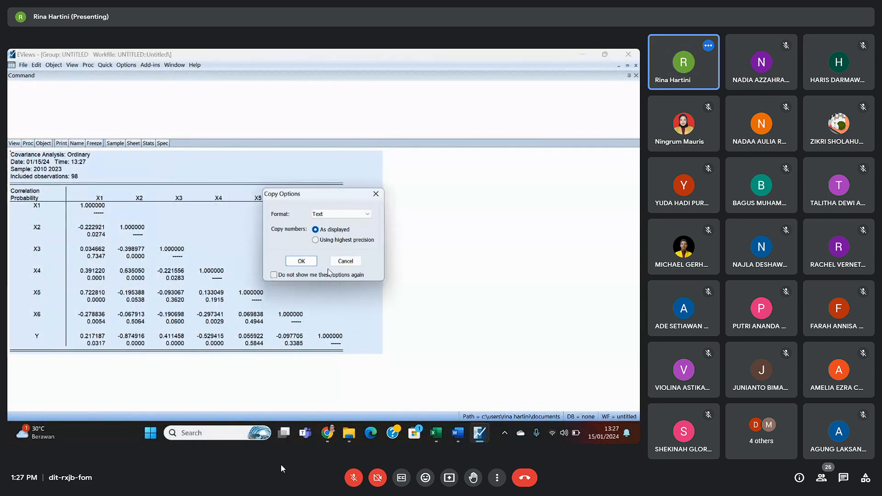
left_click(312, 266)
left_click(436, 433)
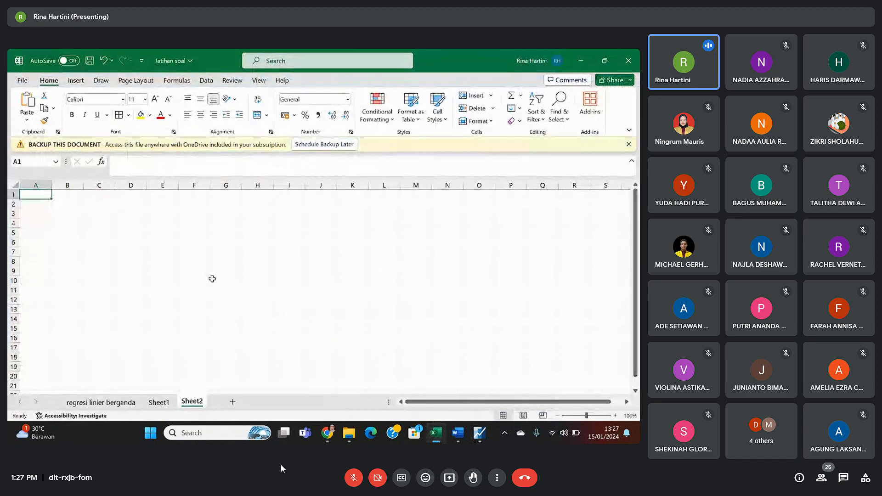
key("ctrl+v")
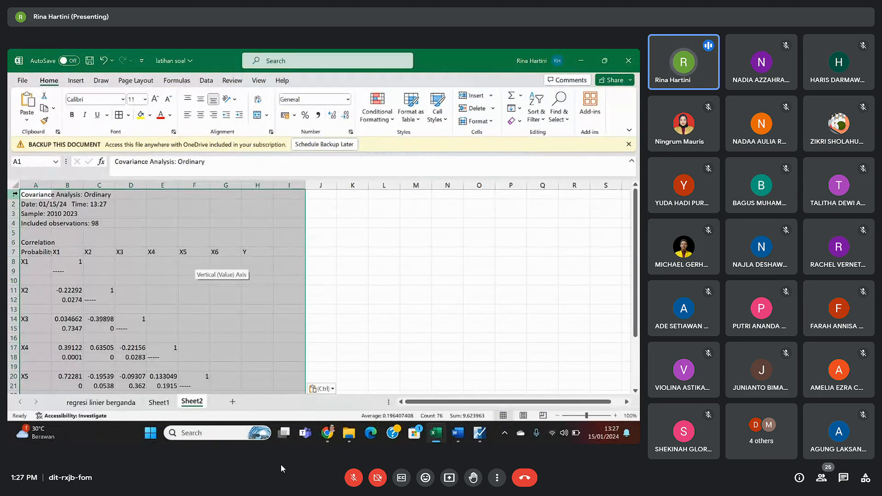
- Delete rows 1 to 4, which hold the analysis title, date, sample and observation lines
left_click_drag(13, 194, 19, 221)
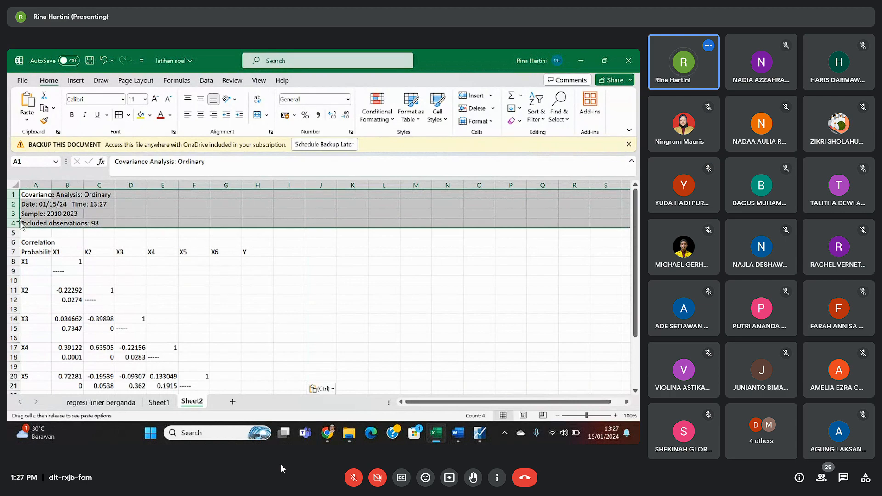
right_click(18, 222)
left_click(46, 333)
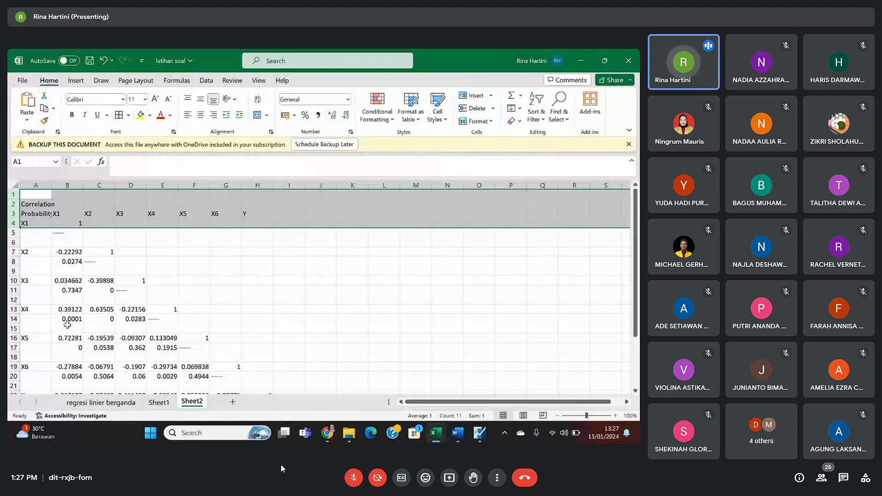
- Delete the blank rows 6, 9, 12, 15 and 18 between the variables in the correlation matrix
left_click(10, 242)
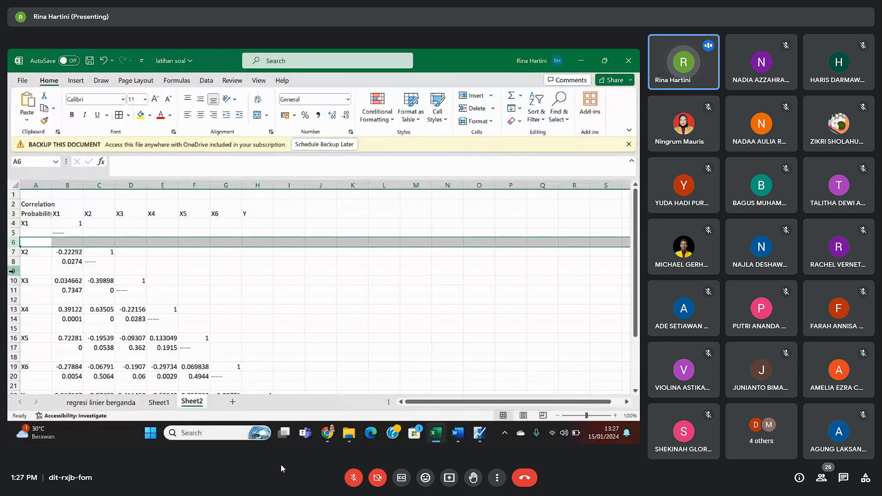
left_click(13, 271, "ctrl")
left_click(13, 300, "ctrl")
left_click(13, 329, "ctrl")
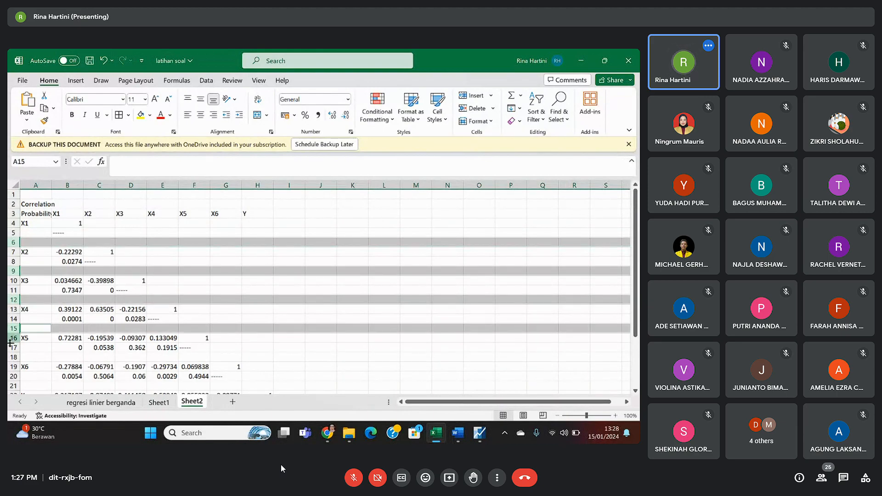
left_click(12, 357, "ctrl")
right_click(11, 357)
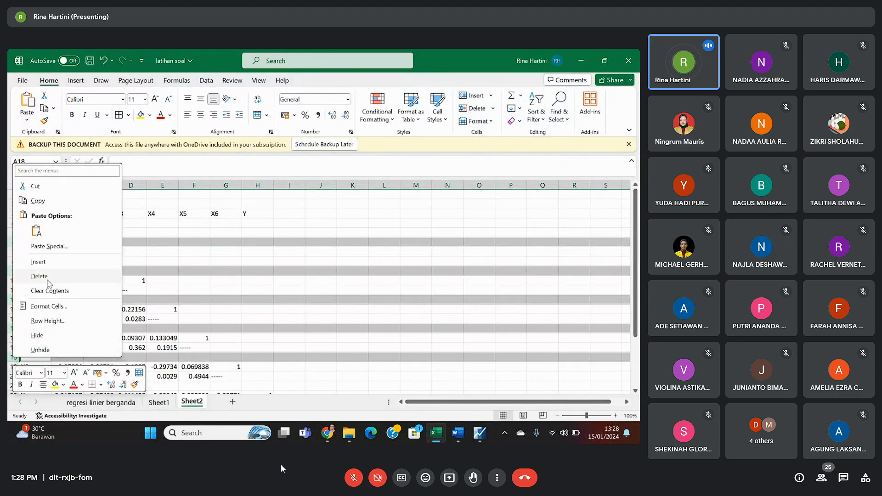
left_click(51, 278)
scroll(50, 279, "down", 2)
scroll(138, 247, "up", 2)
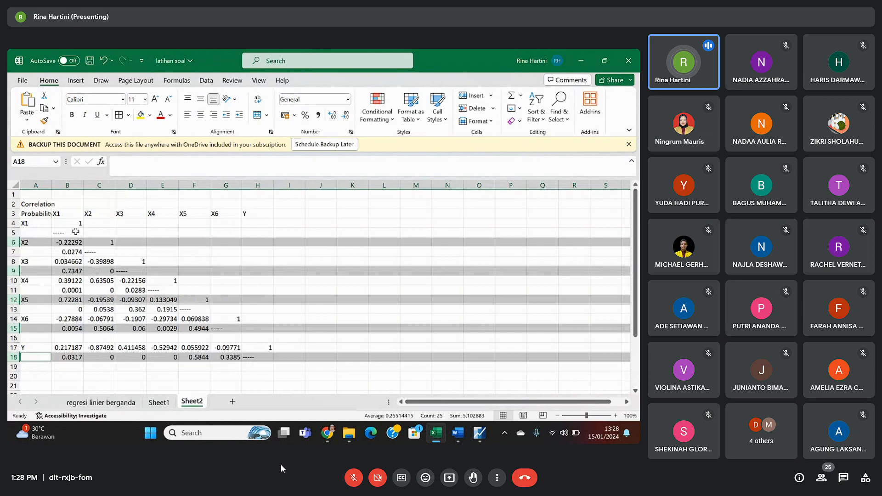
- Copy the Probability and variable-name header in row 3 and insert it as a new row directly above the Y row
left_click(14, 213)
key("ctrl+c")
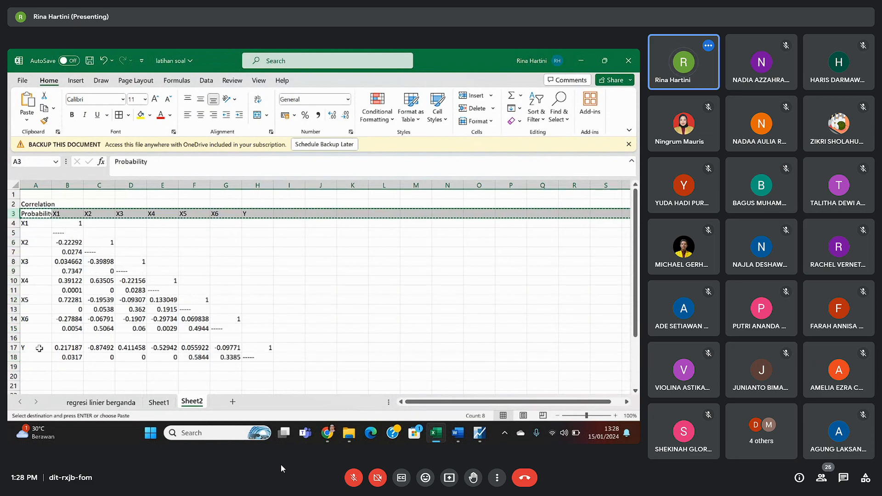
left_click(14, 347)
right_click(14, 347)
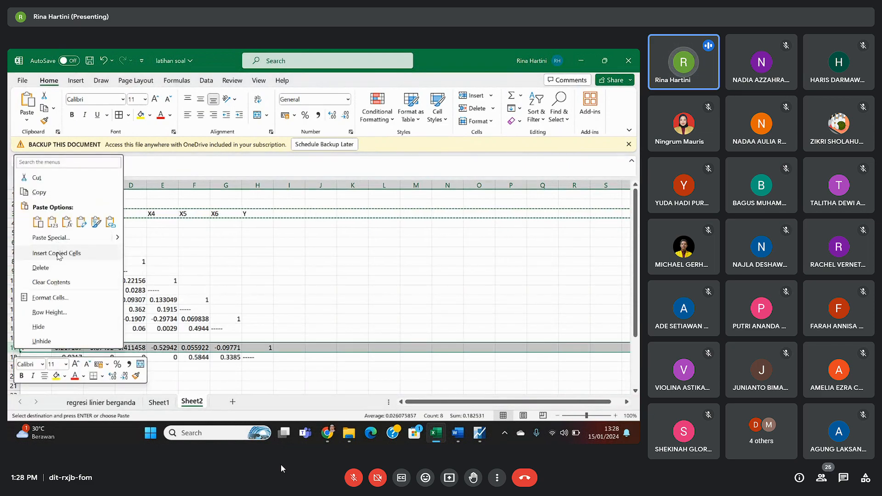
left_click(57, 256)
- Format the Y correlation and probability values in B18:G19 with four decimal places
left_click_drag(69, 359, 217, 369)
left_click(346, 115)
left_click(345, 115)
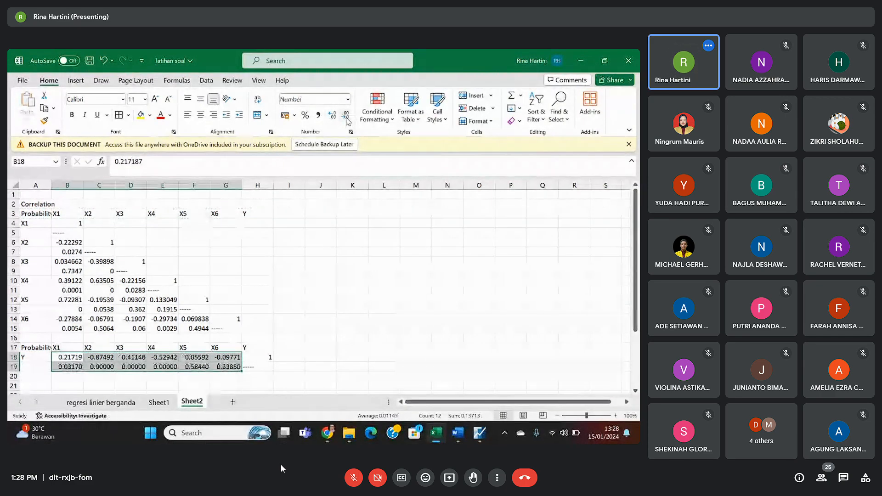
- Format the correlation and probability values below the diagonal for X2 to X6, in columns B to F, with four decimal places
left_click_drag(69, 243, 68, 327)
left_click_drag(104, 263, 99, 328)
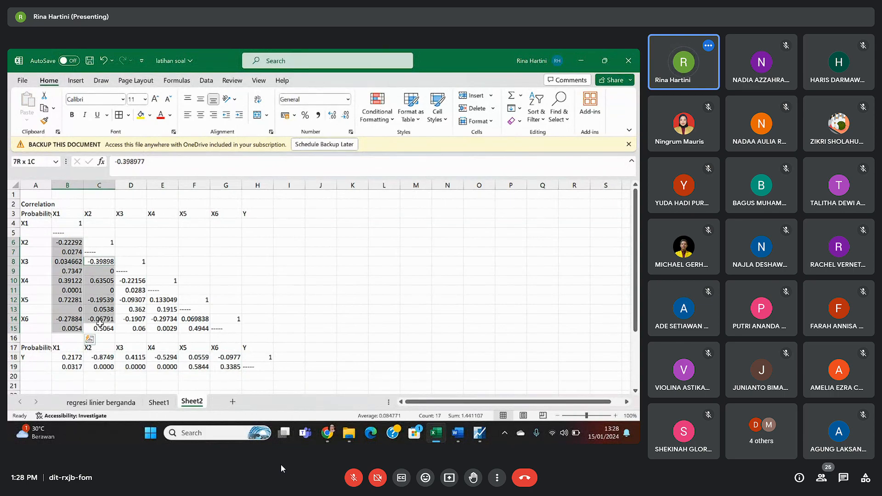
left_click_drag(133, 282, 129, 328)
left_click_drag(167, 301, 193, 328)
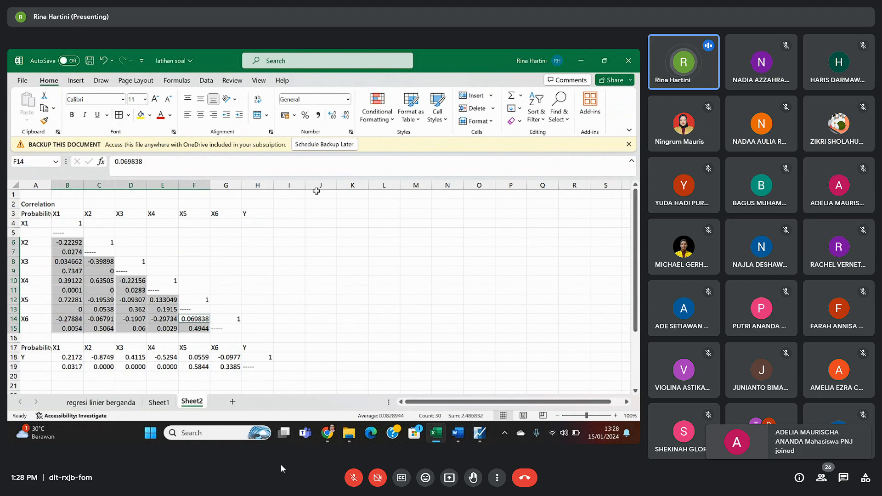
left_click(346, 116)
left_click(346, 115)
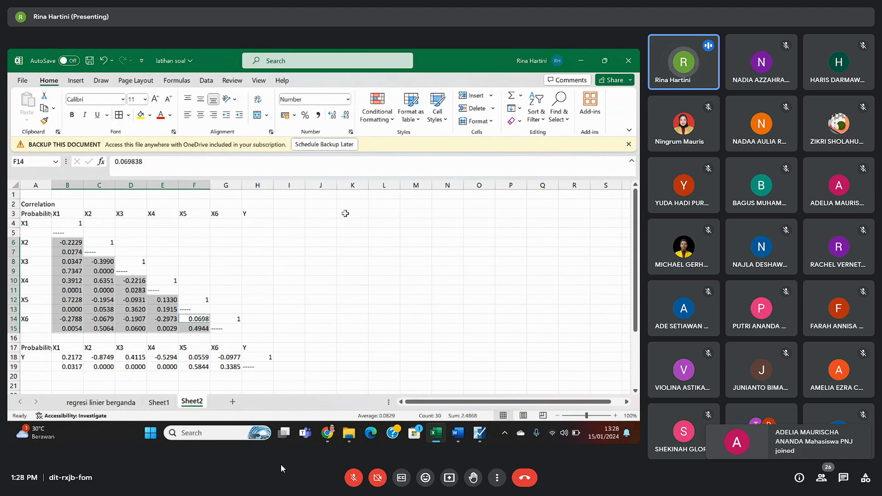
left_click(345, 241)
- Apply cell borders to the X correlation table in A3:G15 and switch to the Word report
left_click_drag(41, 215, 227, 327)
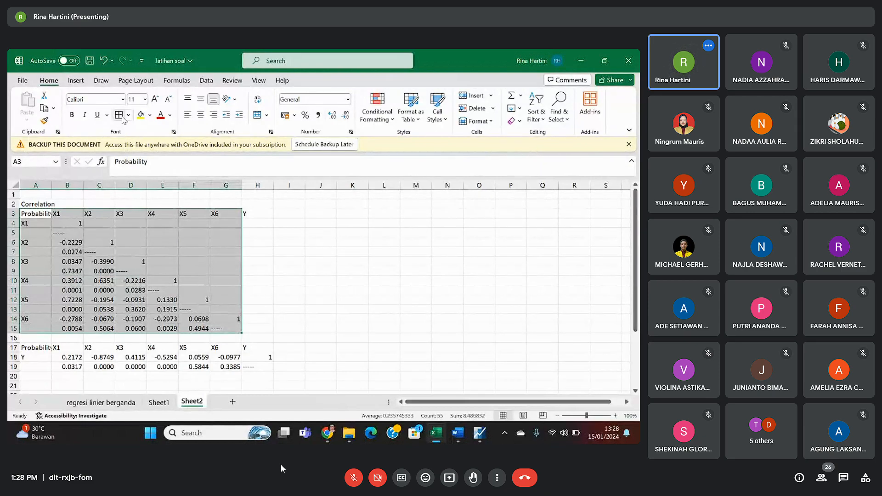
left_click(444, 431)
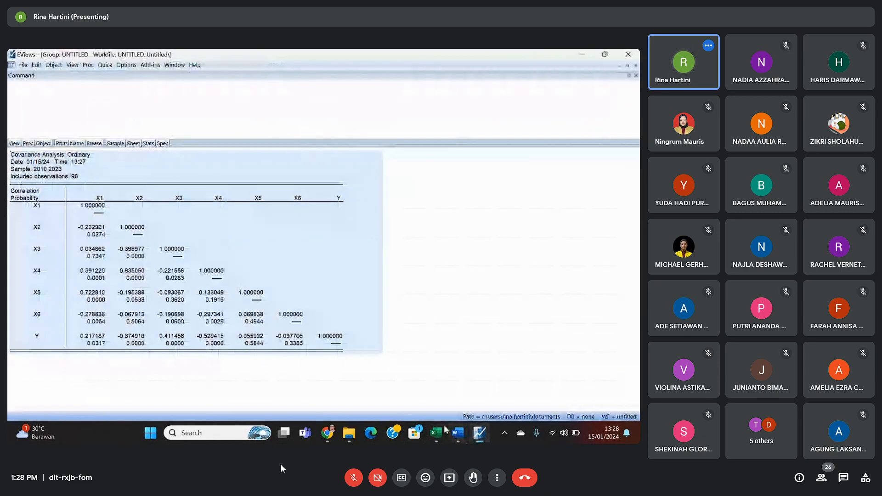
left_click(455, 435)
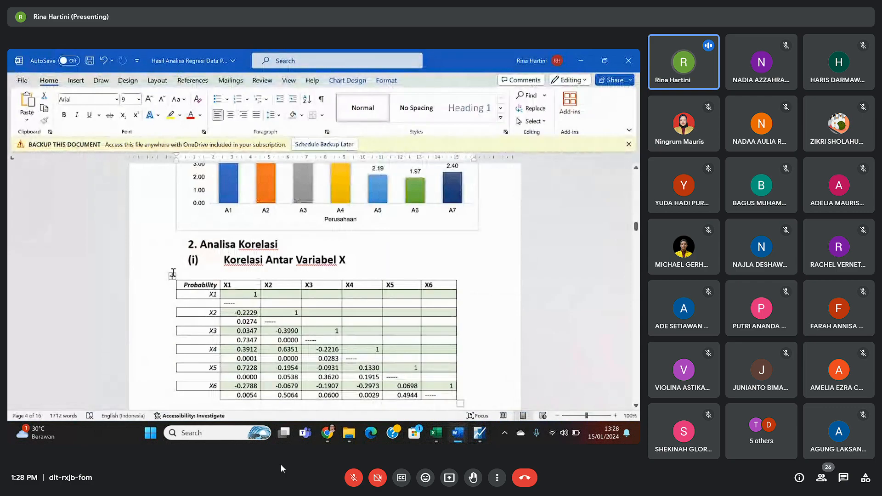
- Insert an empty column before the X1 column in the table under Korelasi Antar Variabel X
left_click(174, 277)
scroll(229, 294, "down", 2)
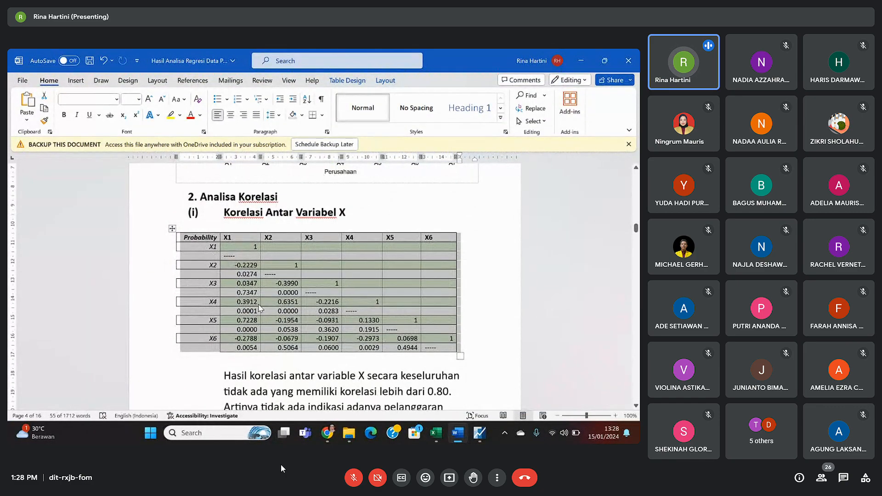
scroll(259, 308, "down", 1)
left_click(268, 276)
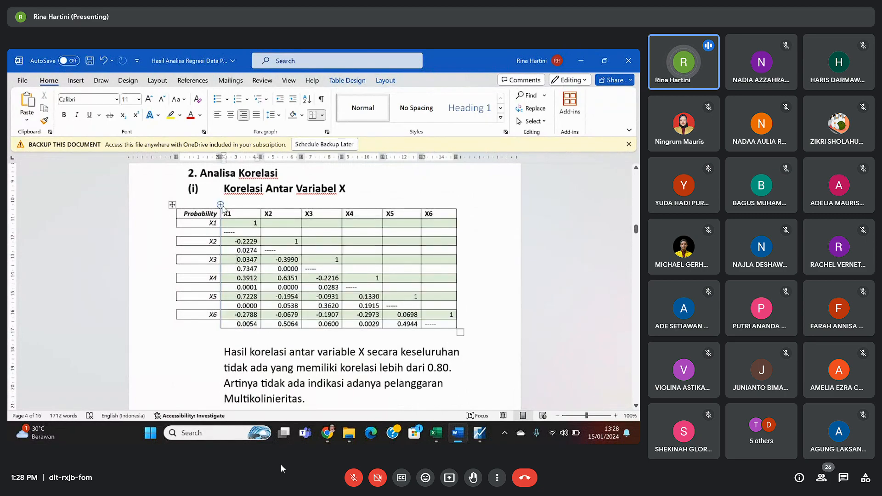
left_click(221, 205)
left_click(226, 225)
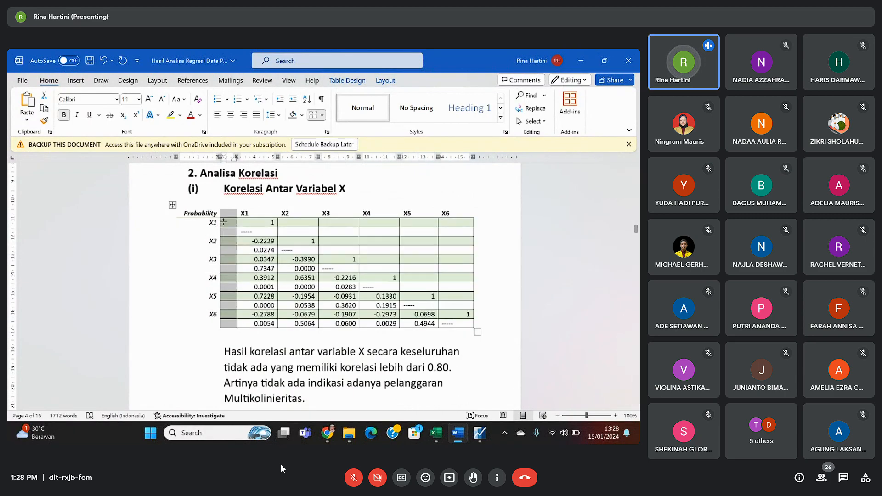
- Label the two X1 rows Corr and Prob in the new column, widening it slightly to fit the text
type("Corr")
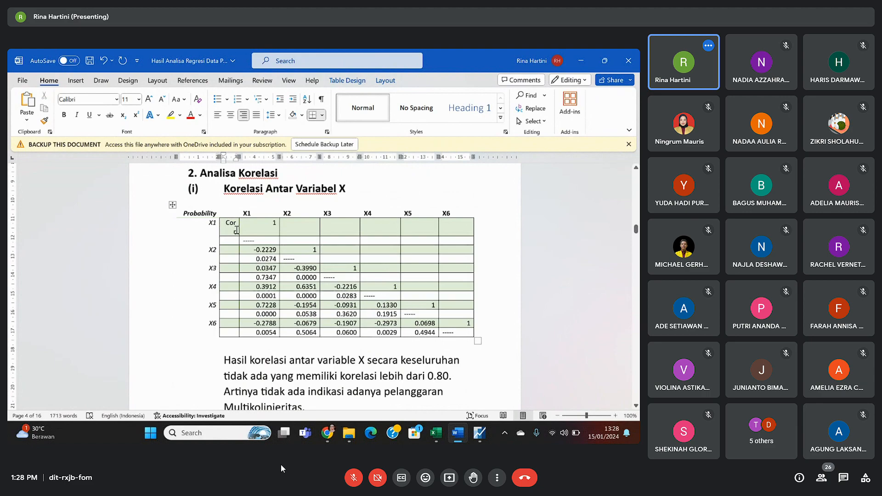
left_click_drag(219, 231, 217, 231)
left_click(228, 235)
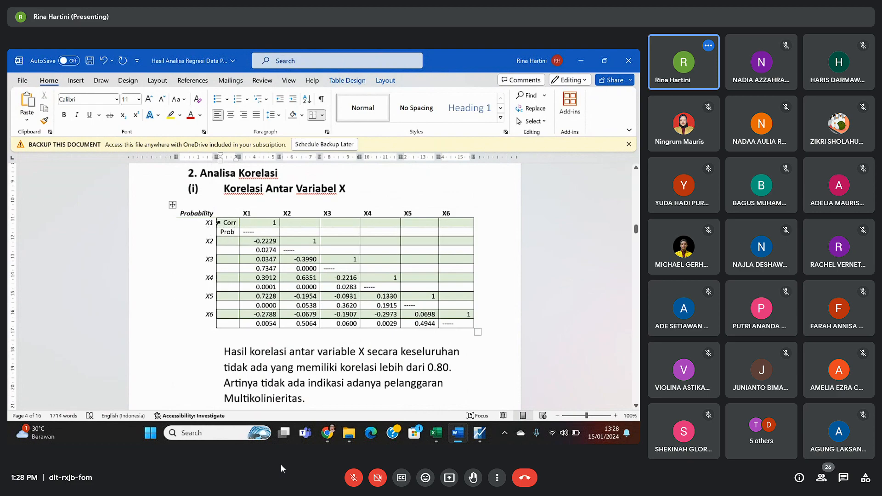
- Copy the Corr and Prob labels into the new column's cells for each of the X2 to X6 row pairs
left_click_drag(224, 232, 228, 223)
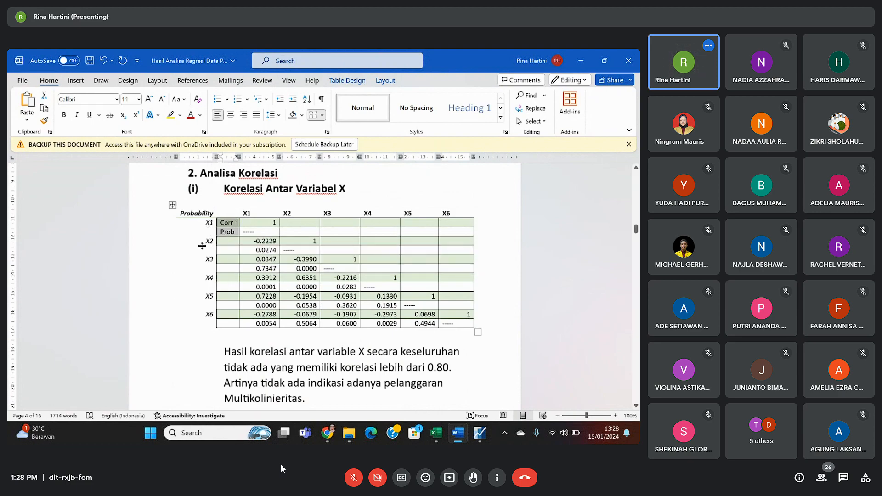
left_click_drag(227, 242, 228, 297)
key("ctrl+v")
key("ctrl+v")
key("ctrl+v")
key("ctrl+v")
key("ctrl+v")
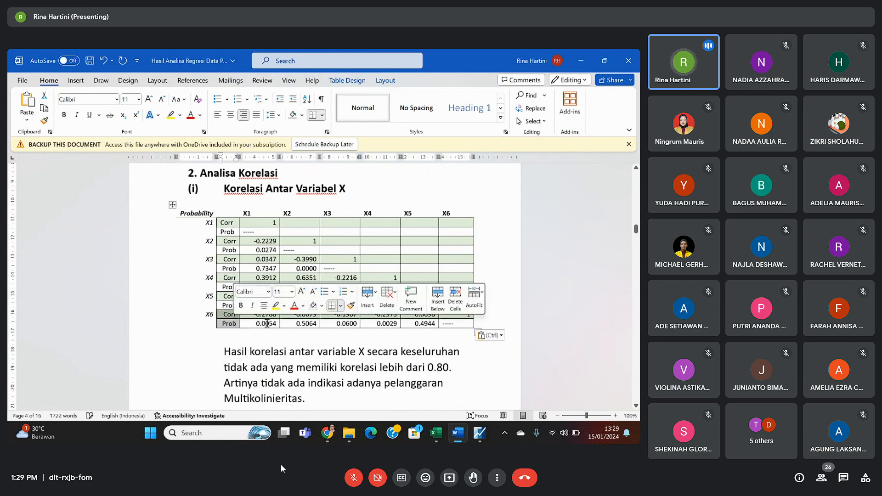
left_click(267, 322)
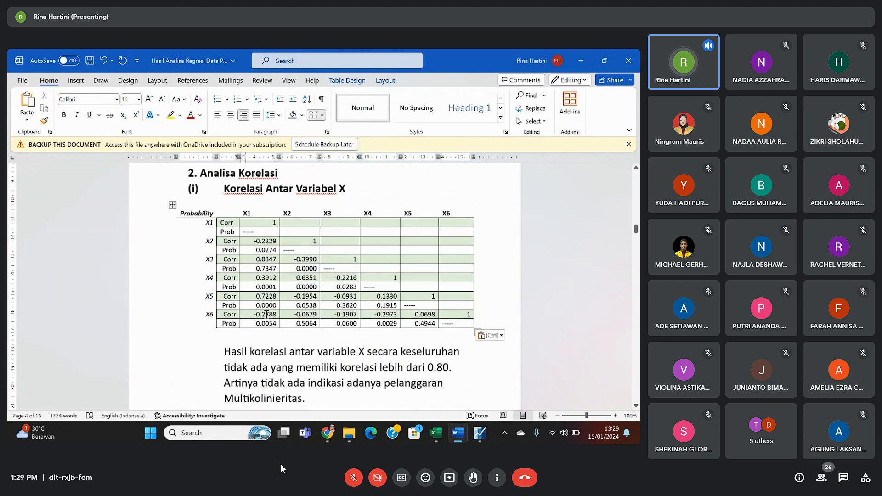
- Make the below-diagonal correlation coefficients in the Corr rows of X2 to X6 bold, leaving the Prob rows regular
left_click_drag(279, 314, 414, 316)
key("ctrl+b")
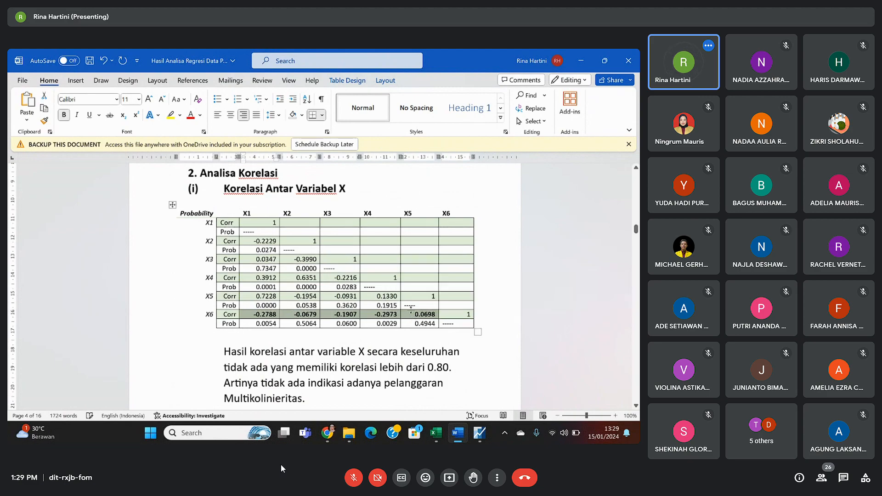
left_click_drag(266, 299, 378, 298)
key("ctrl+b")
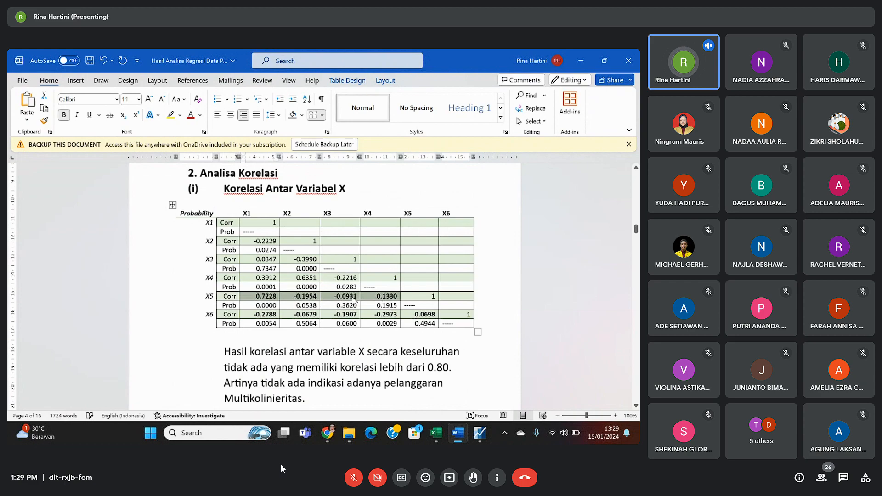
left_click_drag(271, 279, 343, 280)
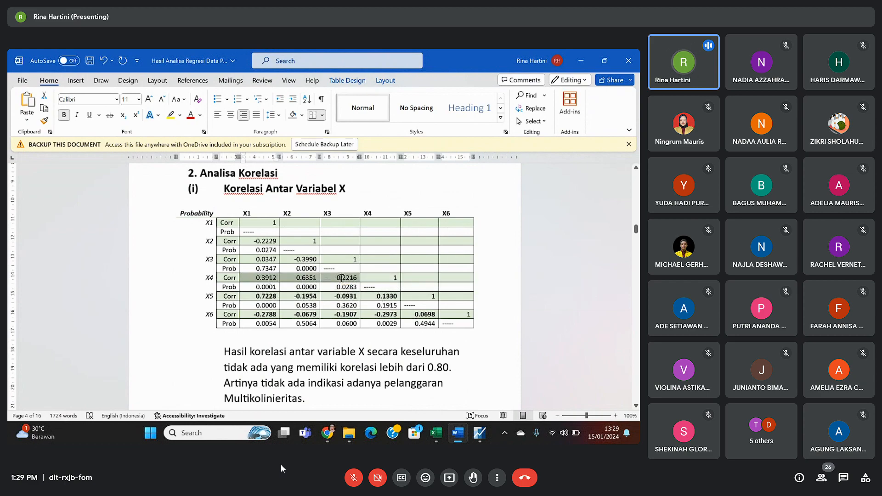
key("ctrl+b")
left_click(259, 264)
left_click_drag(258, 260, 299, 260)
key("ctrl+b")
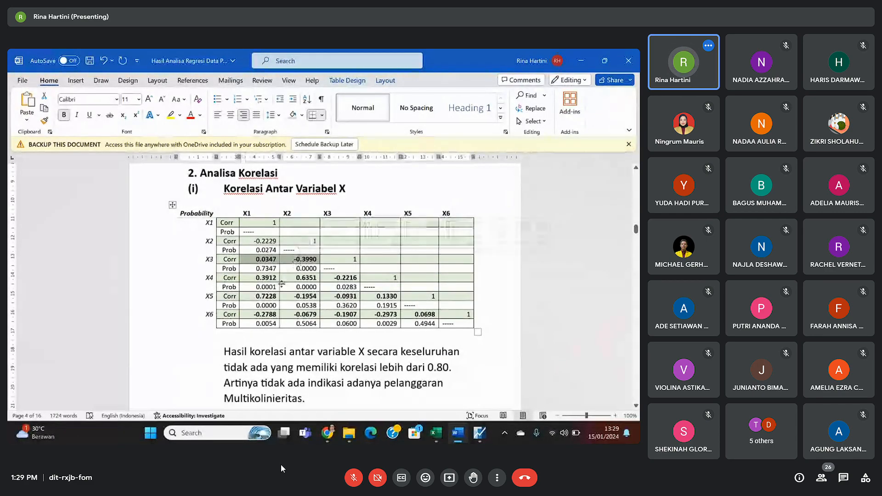
double_click(261, 244)
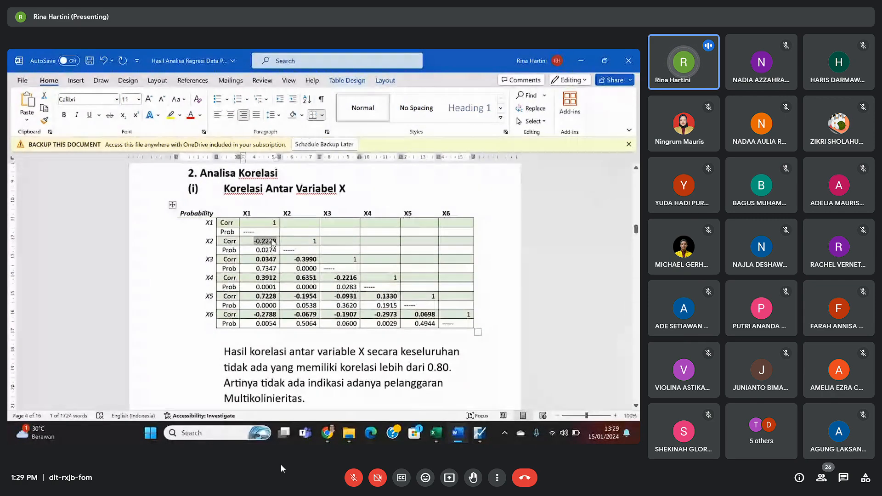
key("ctrl+b")
left_click(278, 289)
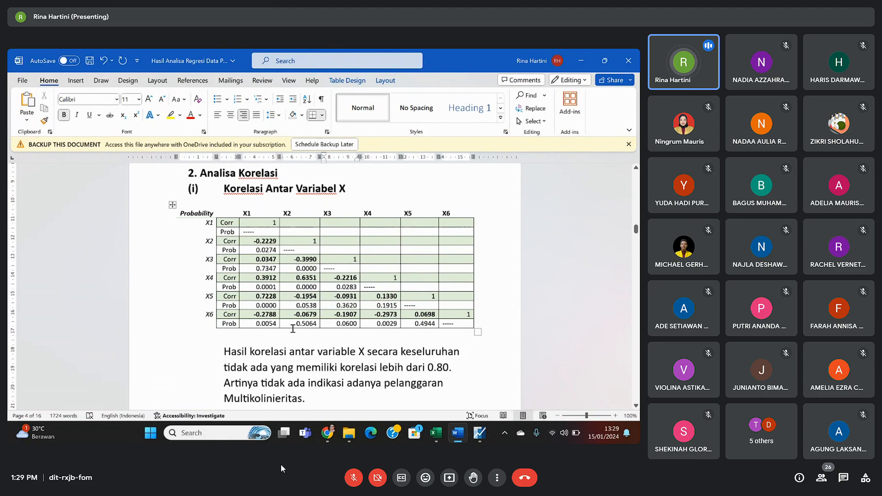
- In Excel, insert blank cells at B17:B19 before the X1 values of the Y correlation table, shifting the existing cells right
scroll(363, 339, "down", 5)
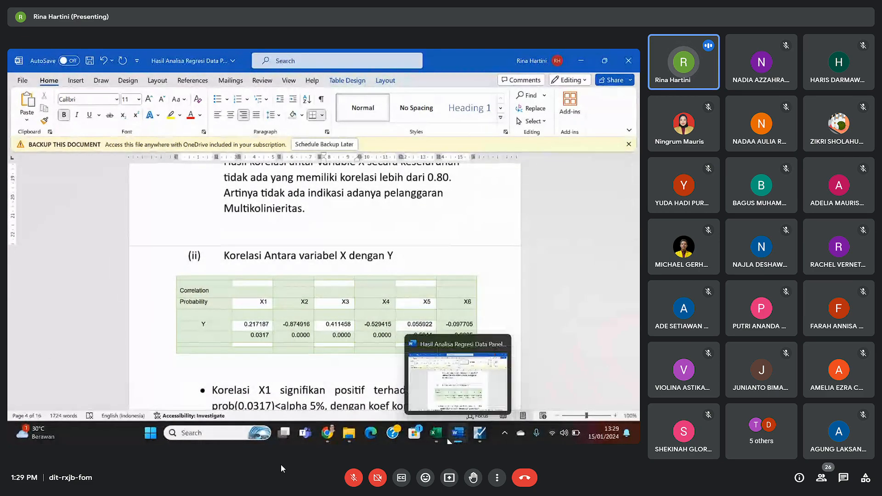
left_click_drag(54, 348, 59, 365)
right_click(59, 365)
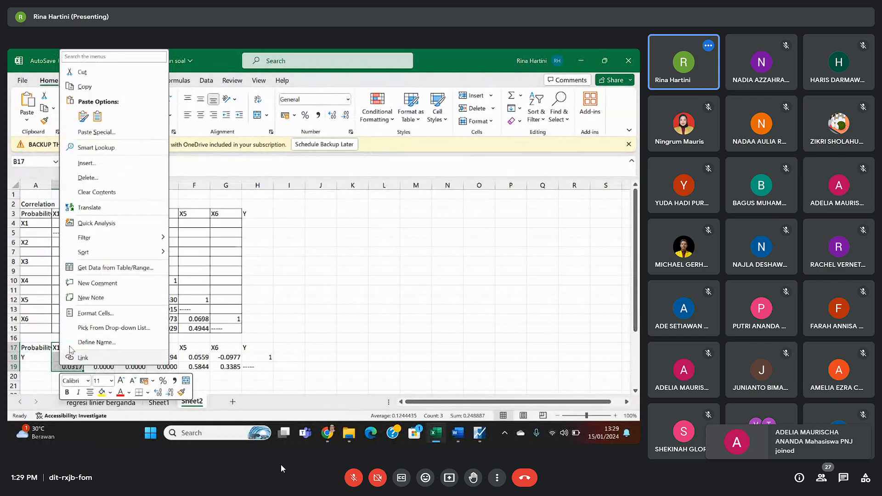
left_click(87, 163)
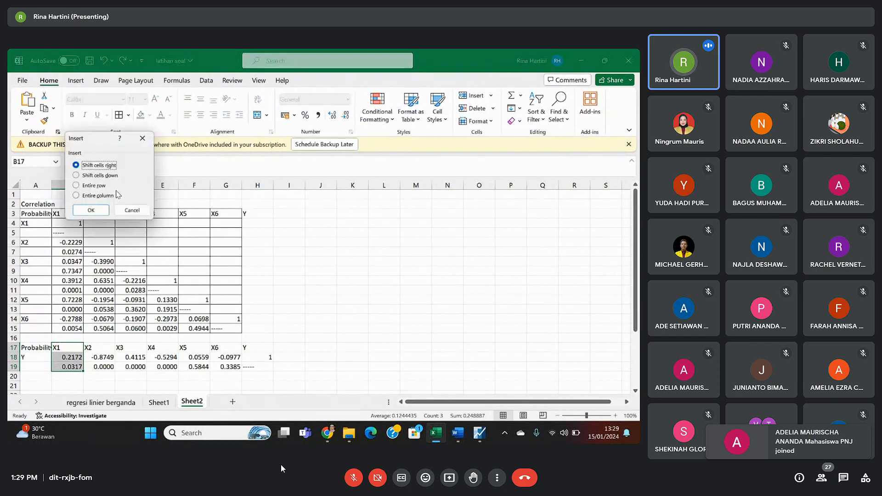
left_click(87, 213)
- Label the two Y rows corr and prob in cells B18 and B19
left_click(63, 363)
left_click(64, 357)
type("corr")
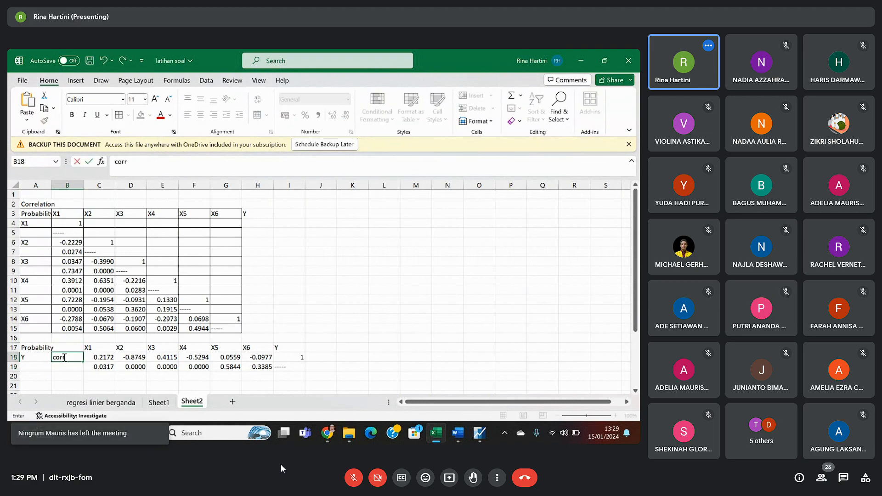
key("Return")
type("p")
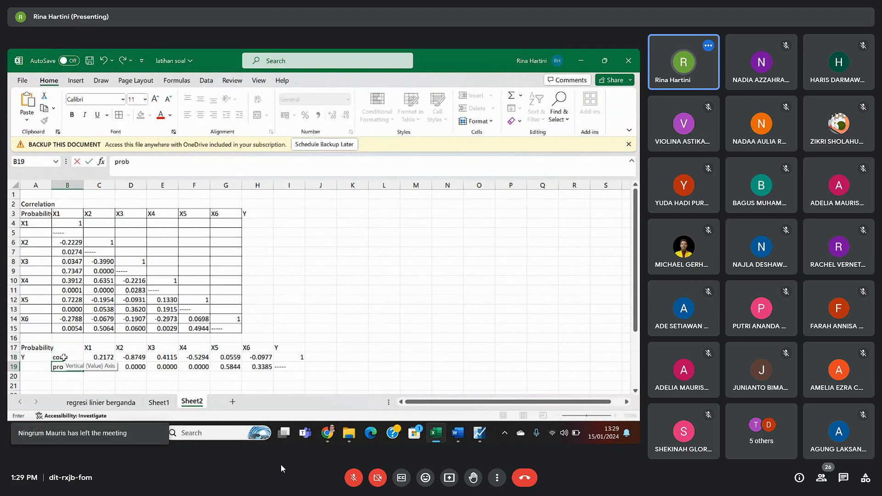
type("rob")
- Merge and center header cells A17:B17 and replace their text with Correlation
left_click_drag(46, 348, 67, 347)
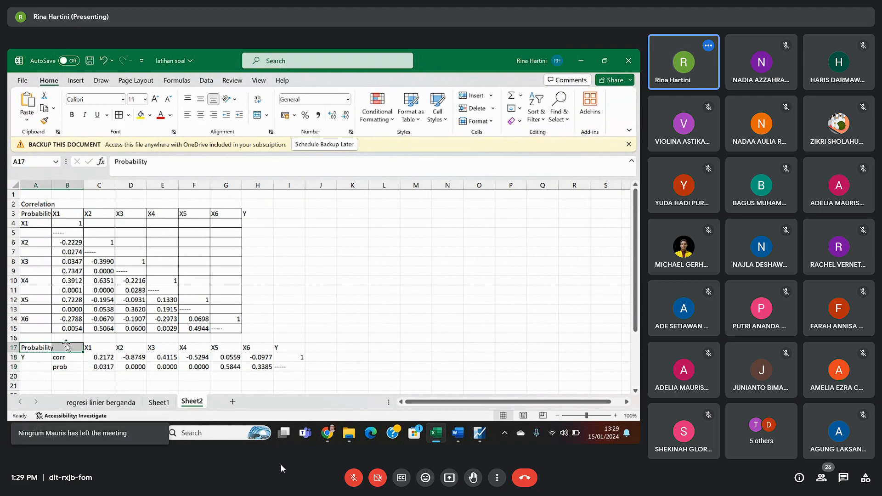
left_click(258, 115)
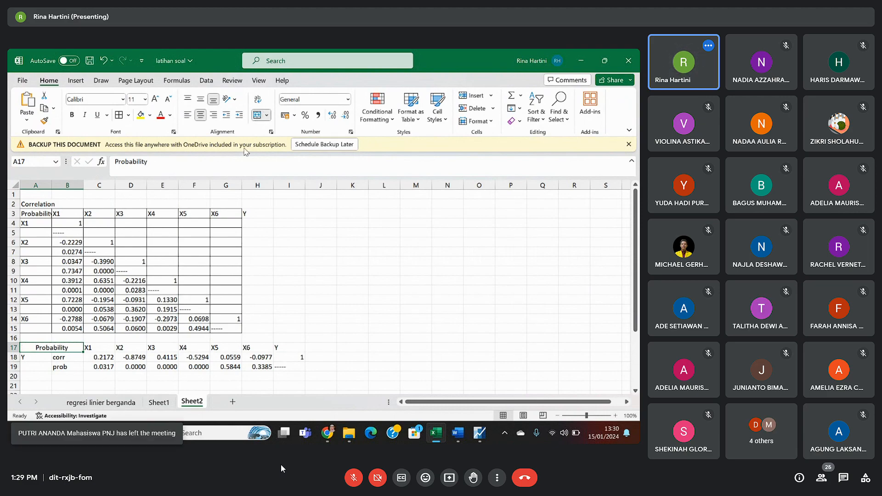
type("Corre")
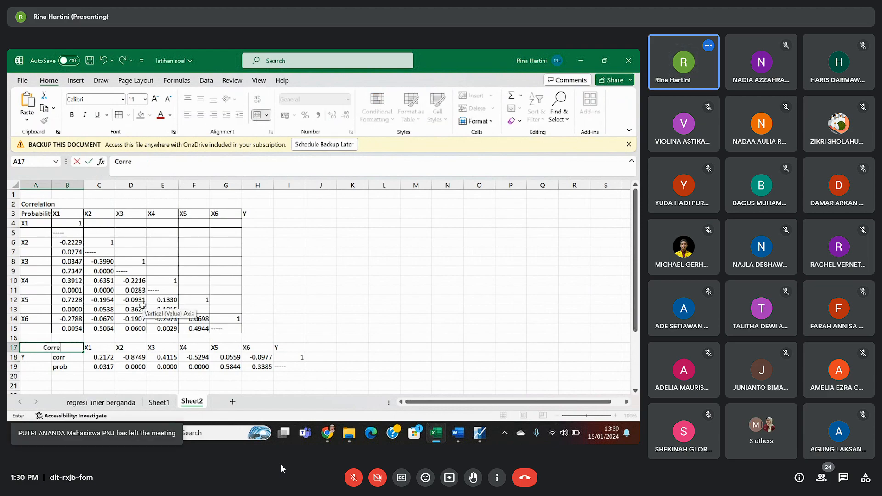
type("lation")
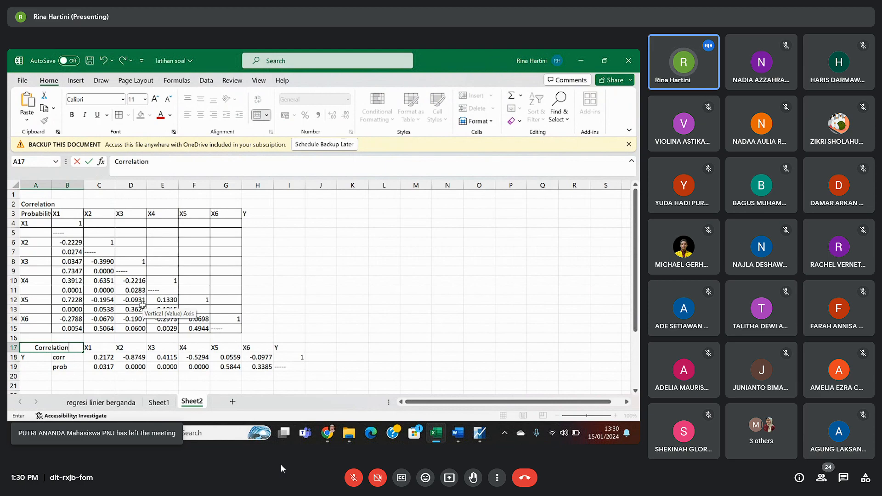
- Merge and center cells A18:A19 so the Y label spans the corr and prob rows
left_click(44, 358)
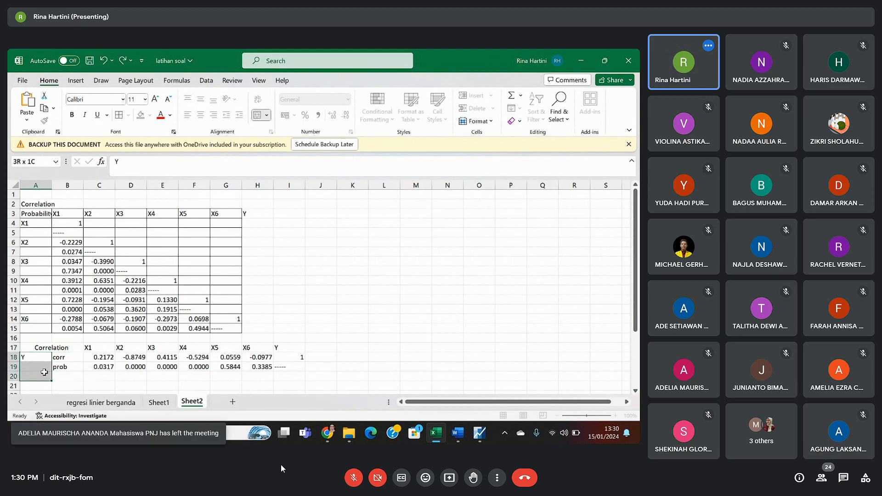
left_click_drag(43, 357, 43, 367)
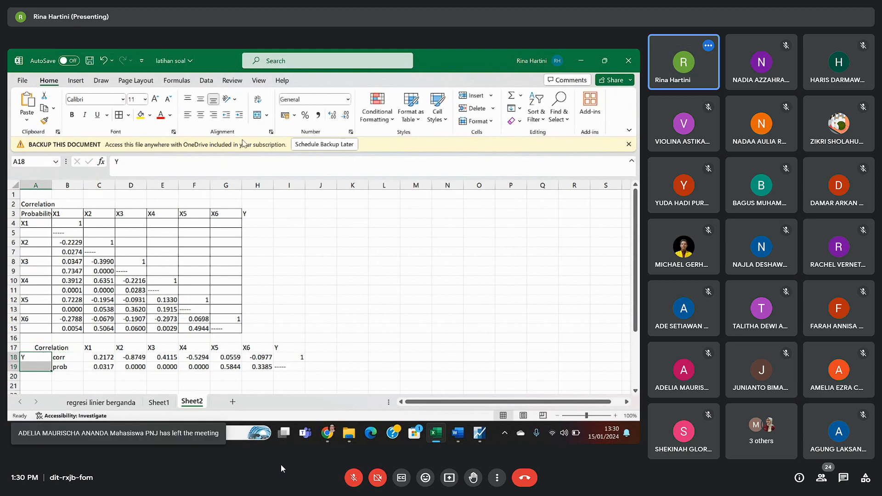
left_click(258, 115)
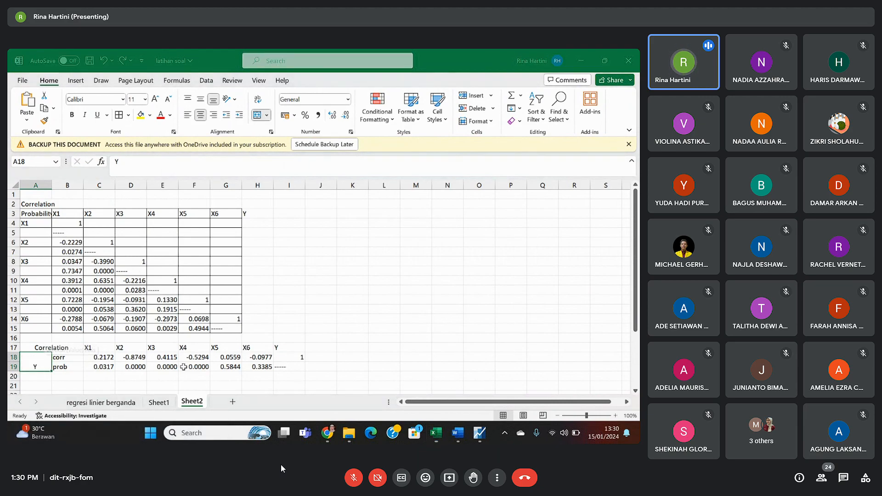
- Add borders to the Y correlation table through X6 and paste it into Word, replacing the old table under Korelasi Antara variabel X dengan Y
left_click_drag(43, 349, 261, 368)
left_click(123, 114)
key("ctrl+c")
left_click(458, 433)
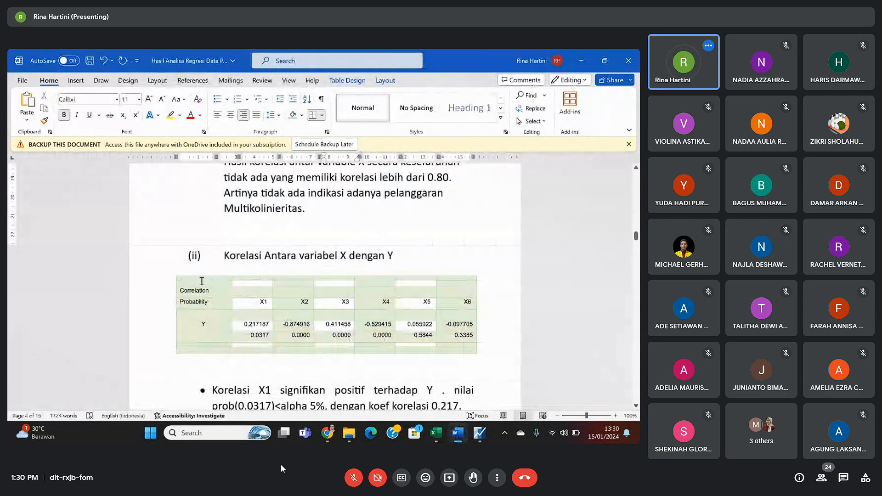
left_click(172, 272)
right_click(172, 272)
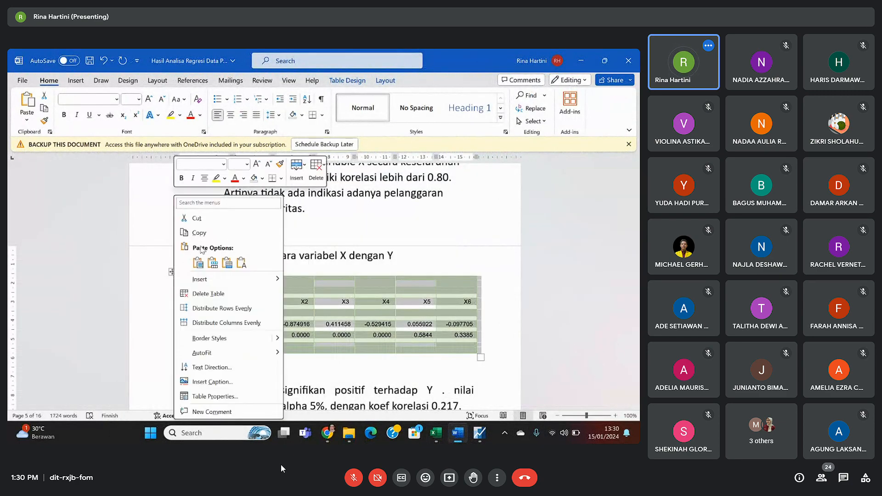
left_click(203, 294)
key("ctrl+v")
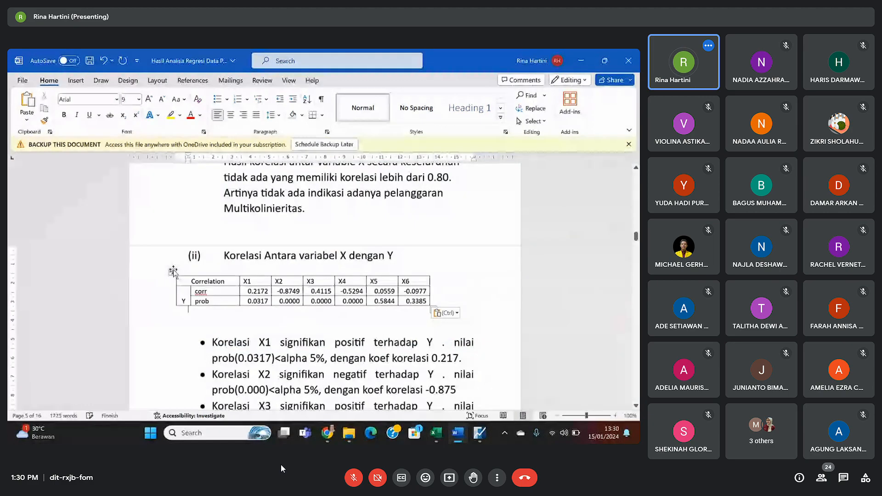
- Apply the green banded table style with a solid green header to the pasted Y correlation table and enlarge the table slightly
left_click(347, 80)
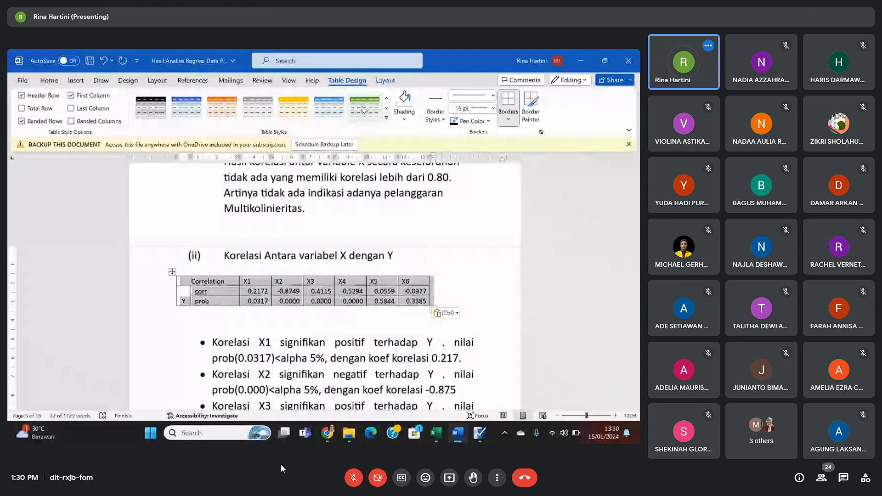
left_click(364, 108)
left_click_drag(434, 310, 445, 325)
left_click(272, 343)
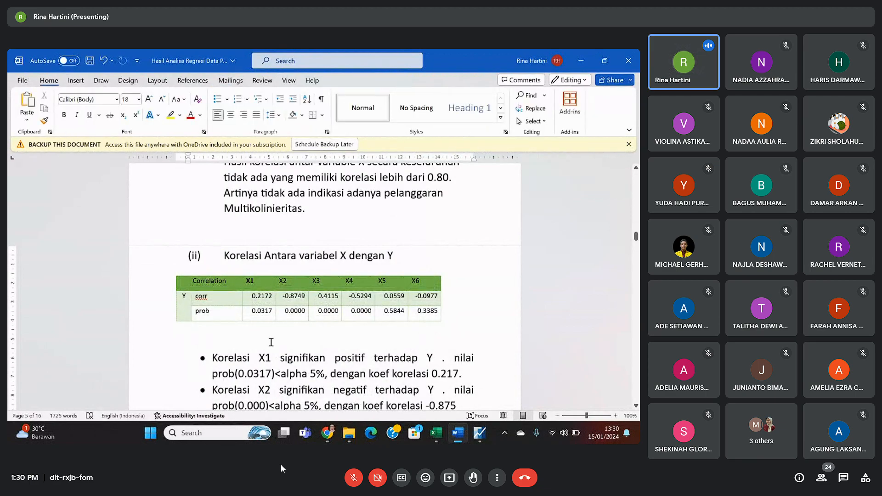
key("Delete")
key("ctrl+z")
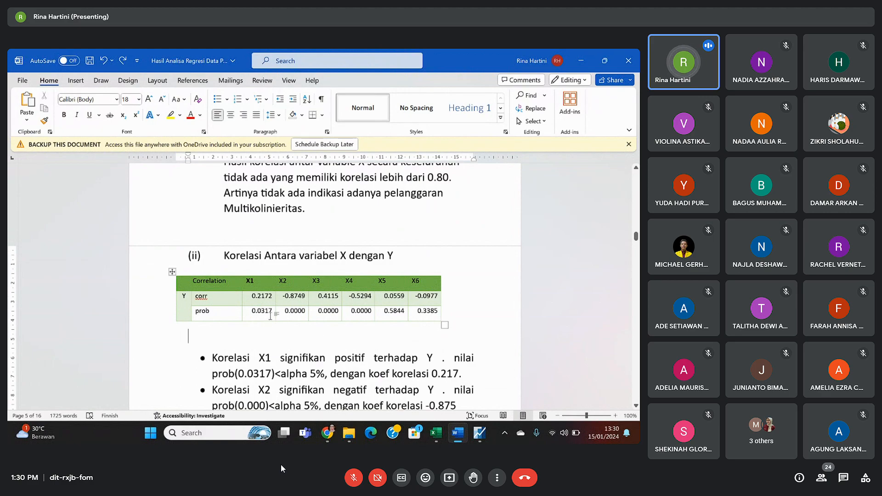
- Examine the corr and prob values of X1 to X6 against Y, their interpretation bullets, and the correlation table among the X variables
left_click_drag(274, 313, 252, 312)
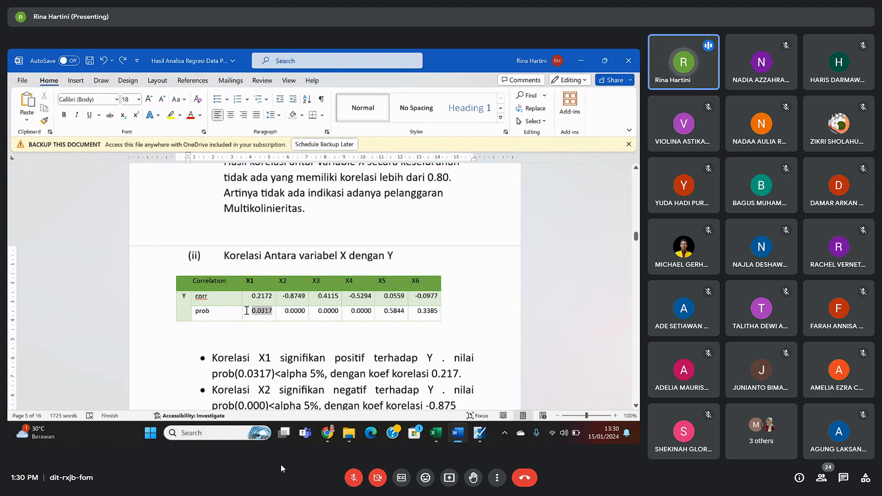
scroll(269, 322, "down", 1)
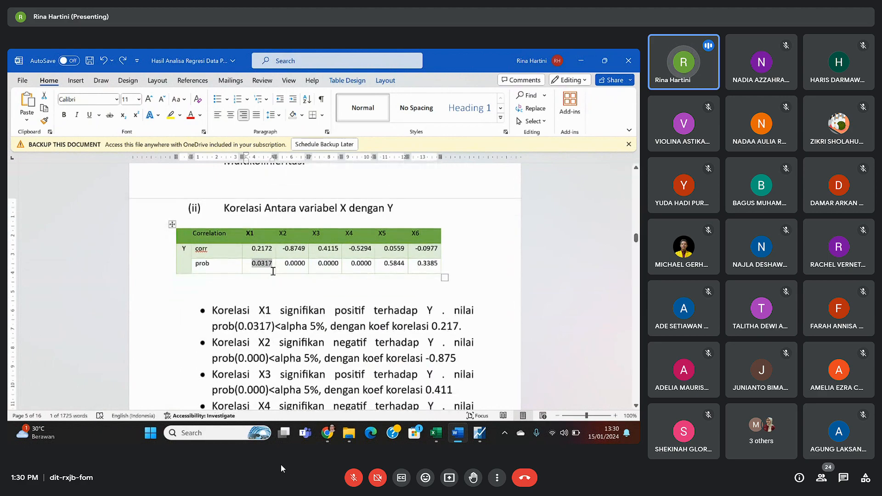
left_click(274, 252)
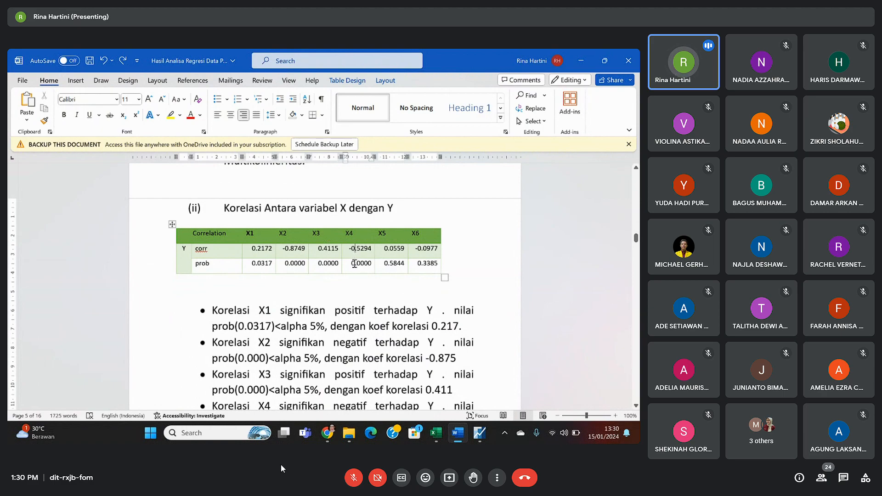
double_click(386, 250)
left_click(384, 265)
double_click(385, 265)
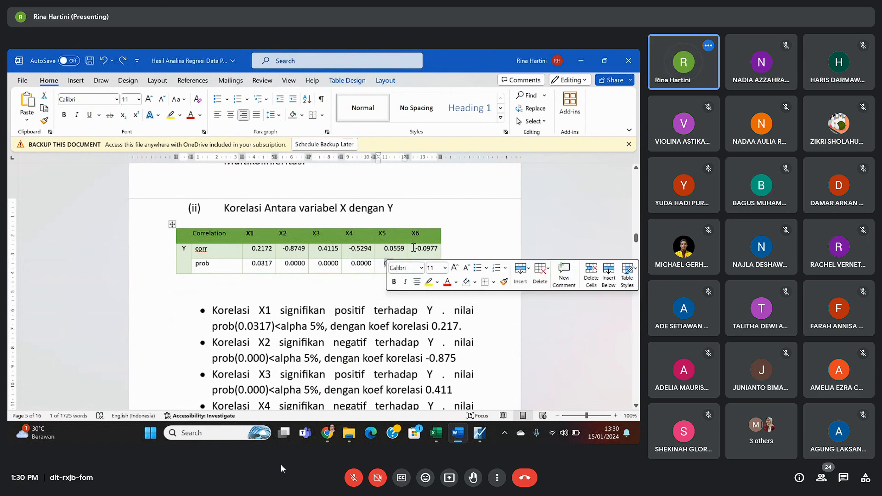
left_click(416, 248)
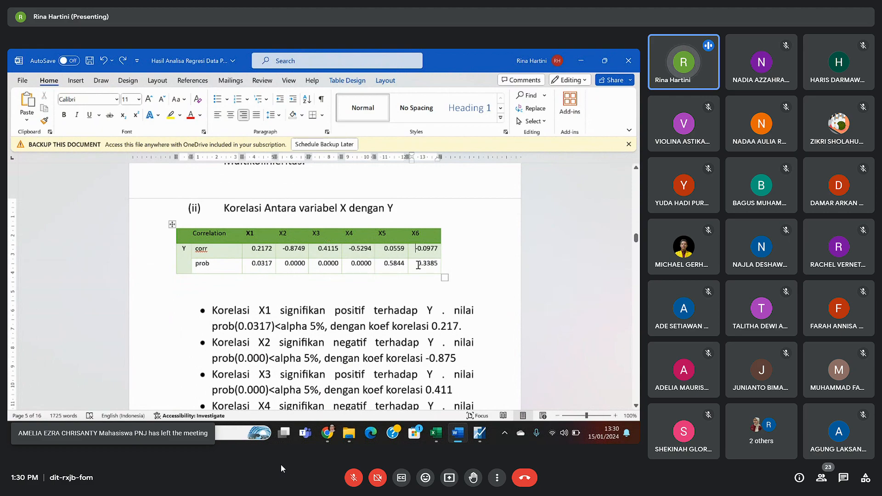
scroll(285, 259, "down", 5)
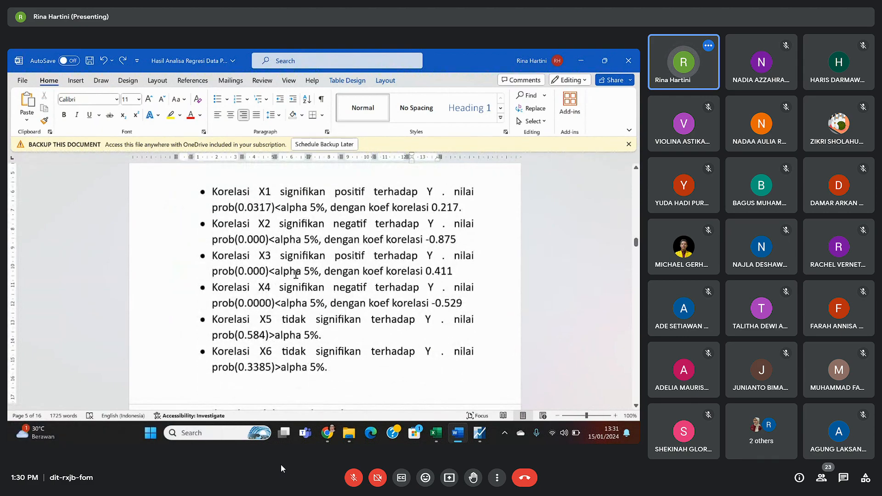
scroll(302, 274, "up", 6)
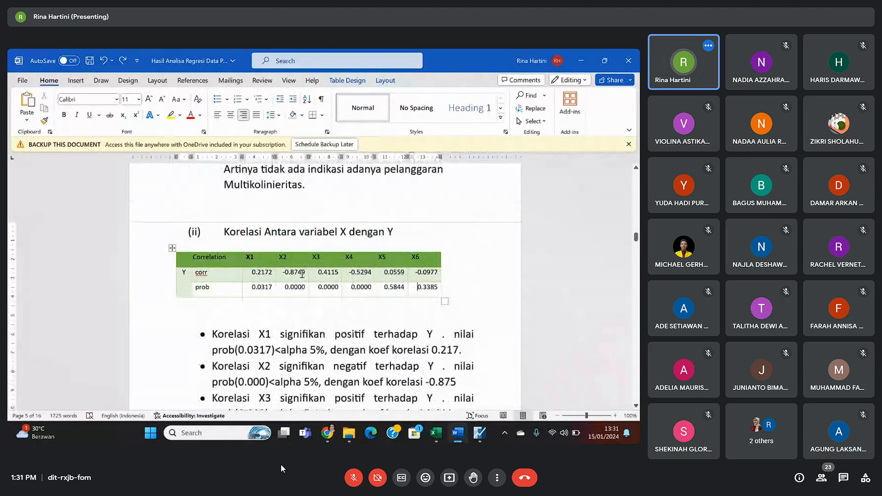
scroll(303, 274, "up", 10)
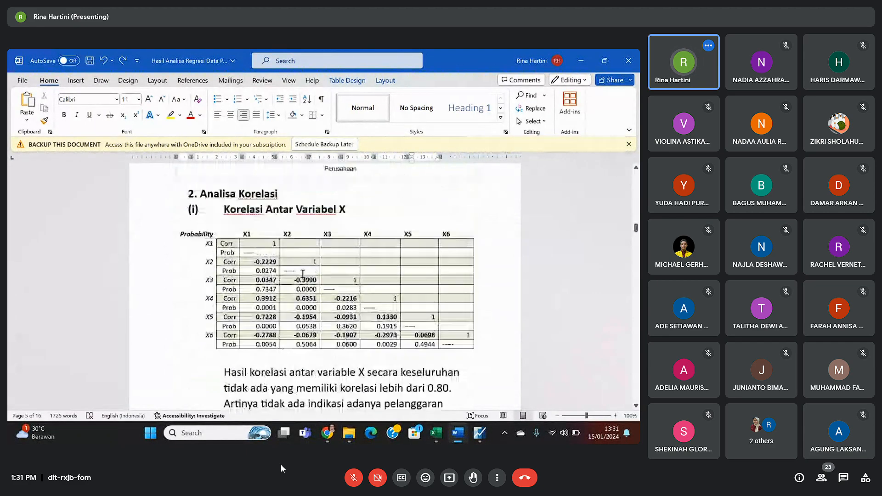
scroll(303, 274, "down", 4)
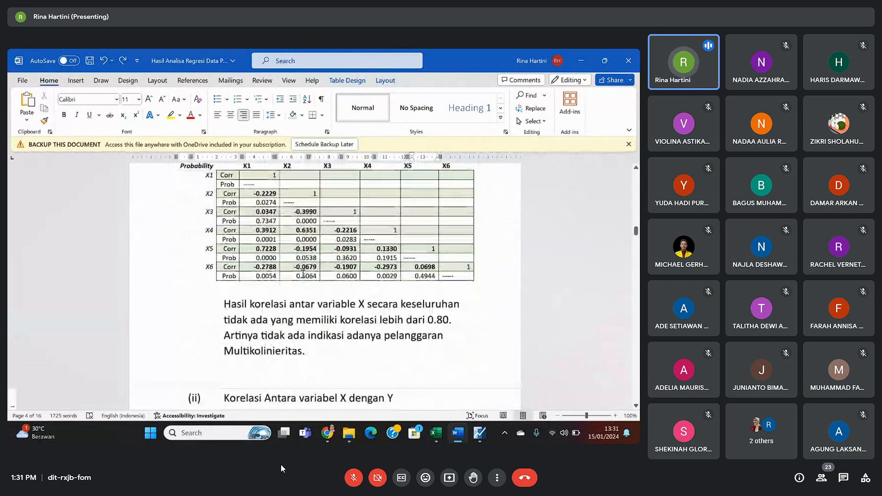
scroll(303, 274, "down", 10)
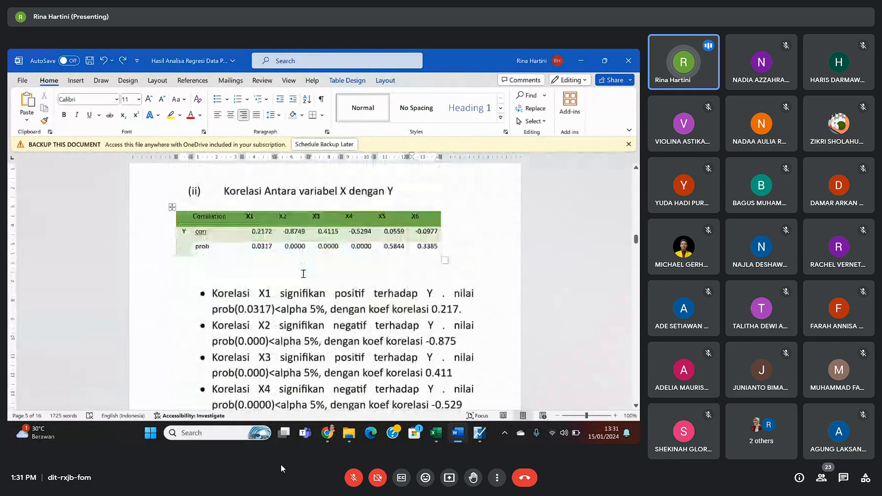
- Examine the Panel Least Squares output under Model PLS in section 3, Estimasi Model Regresi Panel
scroll(303, 274, "down", 8)
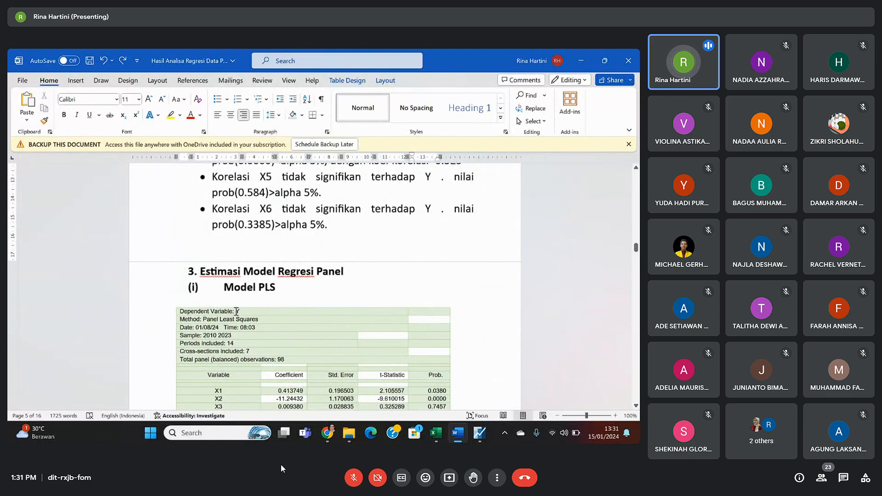
scroll(245, 279, "down", 3)
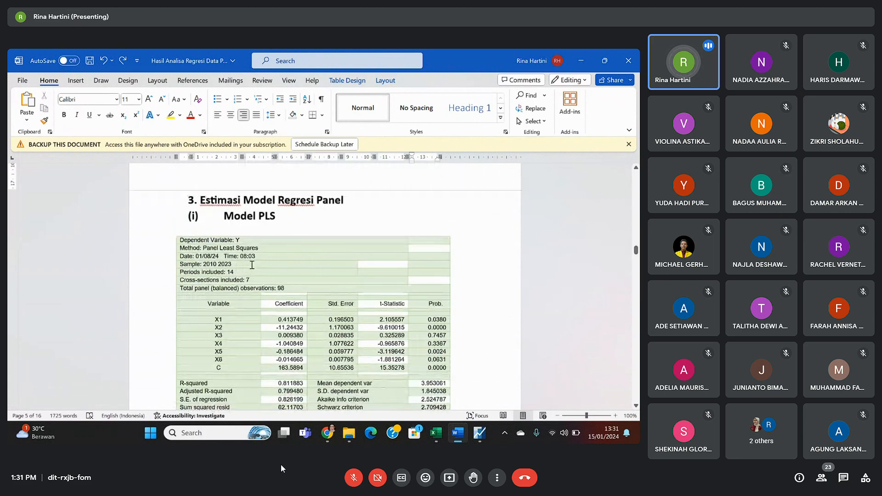
scroll(257, 248, "down", 7)
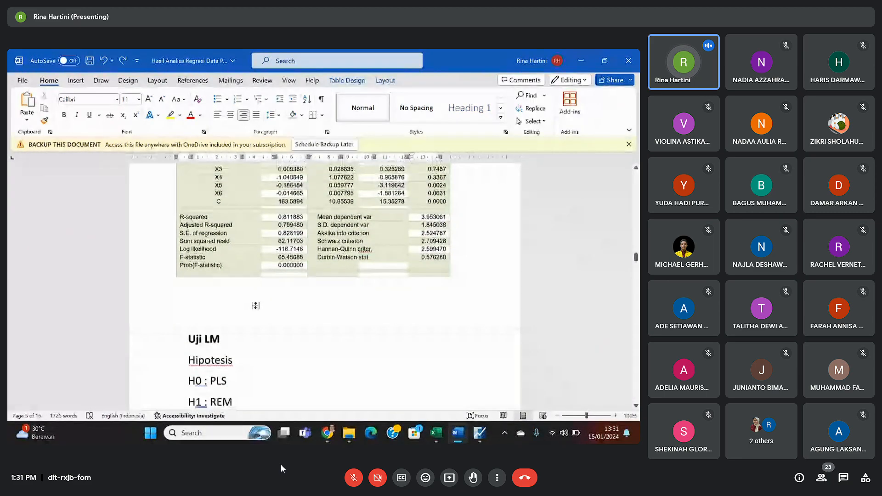
scroll(271, 339, "up", 5)
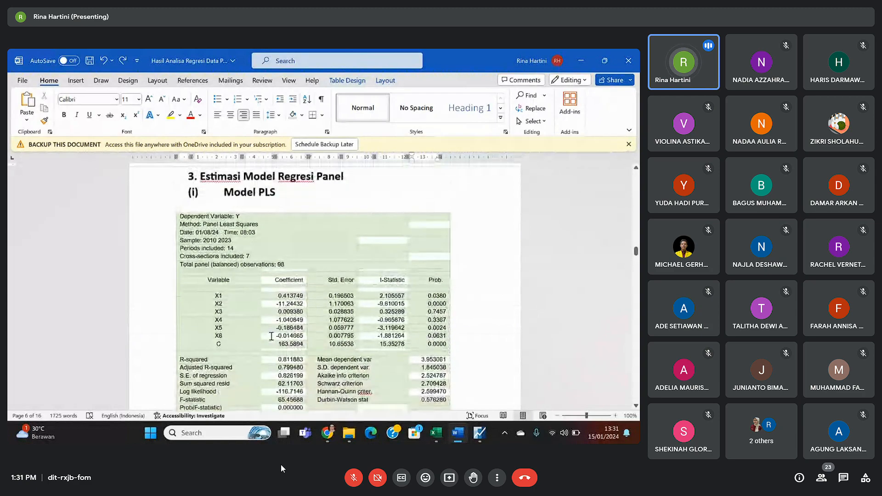
scroll(271, 337, "down", 6)
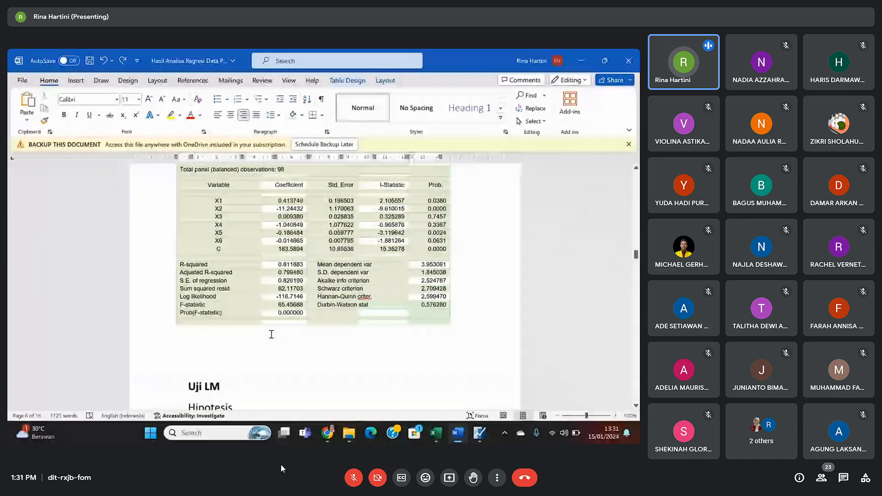
scroll(272, 334, "up", 7)
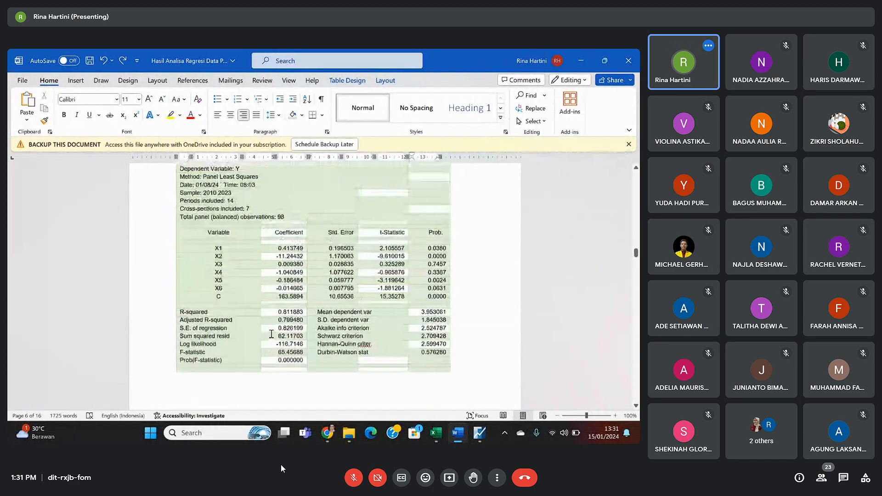
- Switch to EViews and bring up the untitled workfile's object list in place of the correlation group
left_click(479, 433)
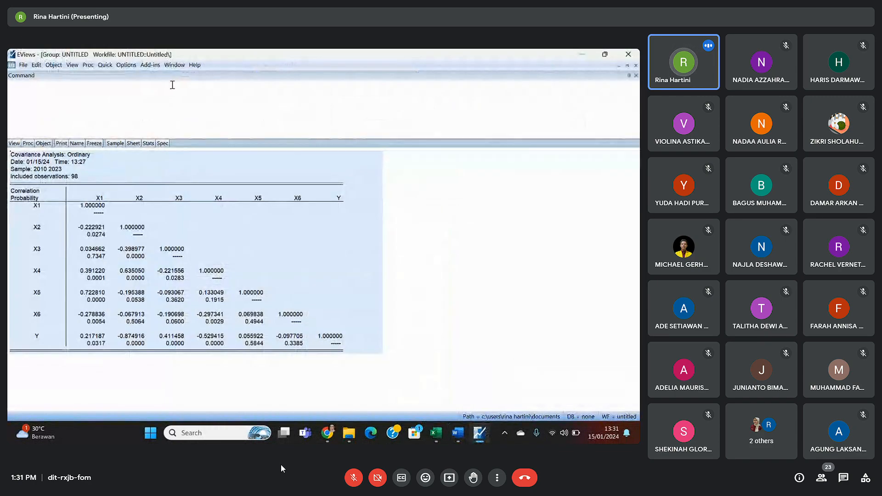
left_click(175, 64)
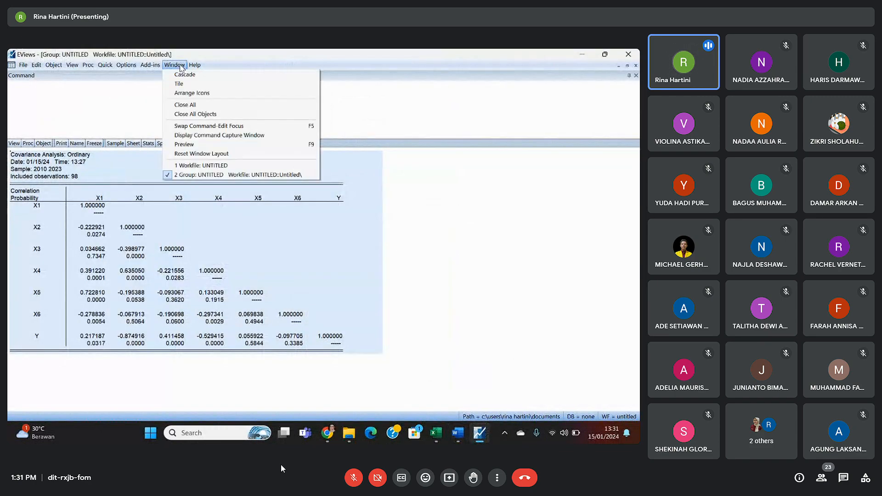
left_click(202, 166)
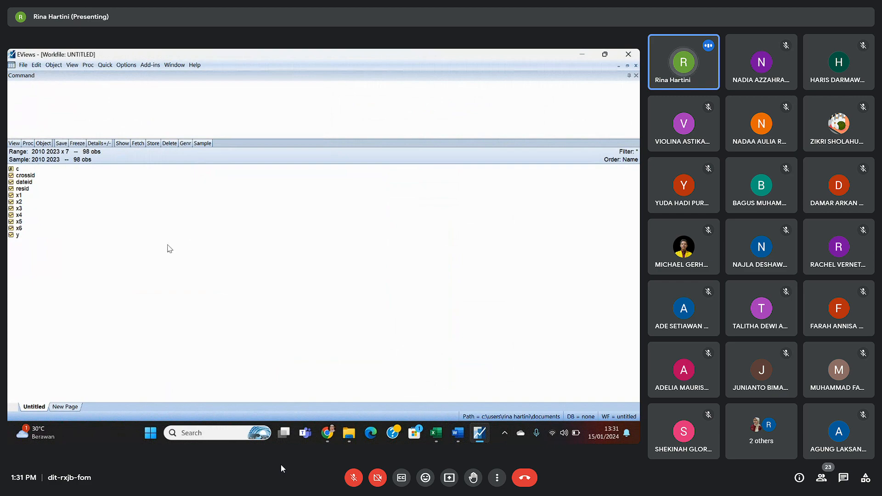
- Estimate a panel least squares equation of Y on X1 to X6 with a constant, using no cross-section or period effects
left_click(17, 235)
left_click(17, 195, "ctrl")
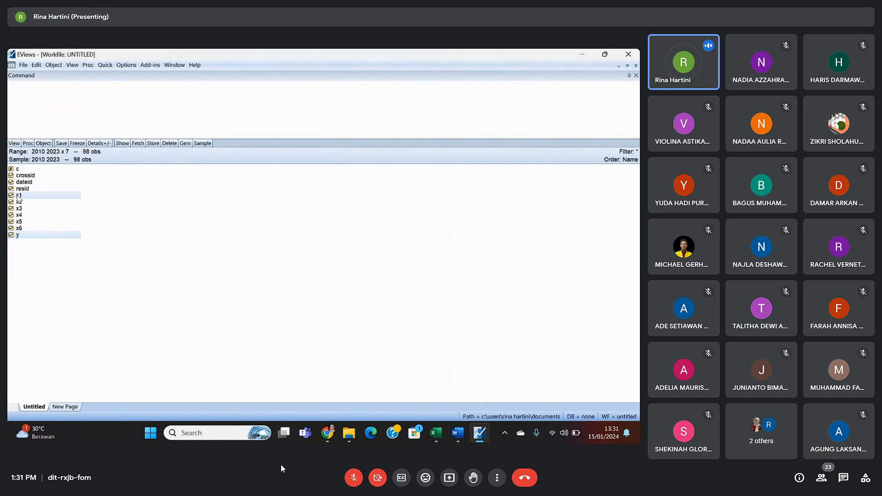
left_click(19, 201, "ctrl")
left_click(23, 209, "ctrl")
left_click(25, 215, "ctrl")
left_click(28, 222, "ctrl")
left_click(30, 229, "ctrl")
right_click(44, 207)
mouse_move(121, 213)
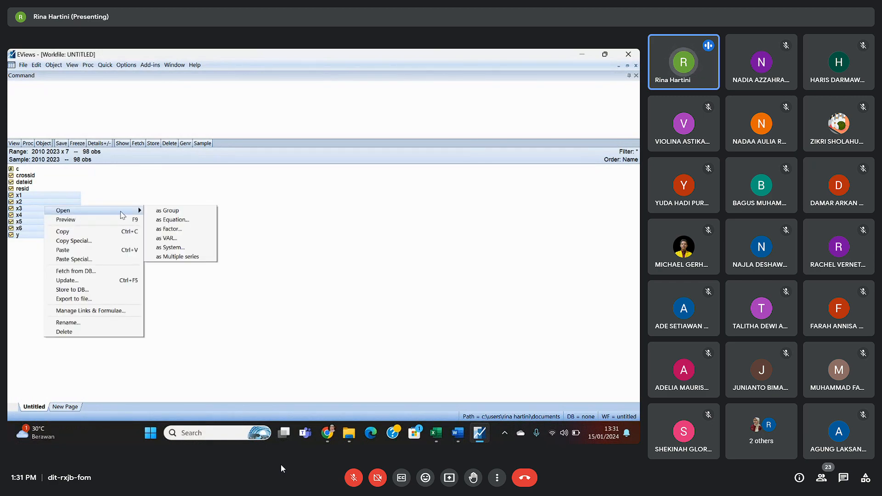
left_click(163, 220)
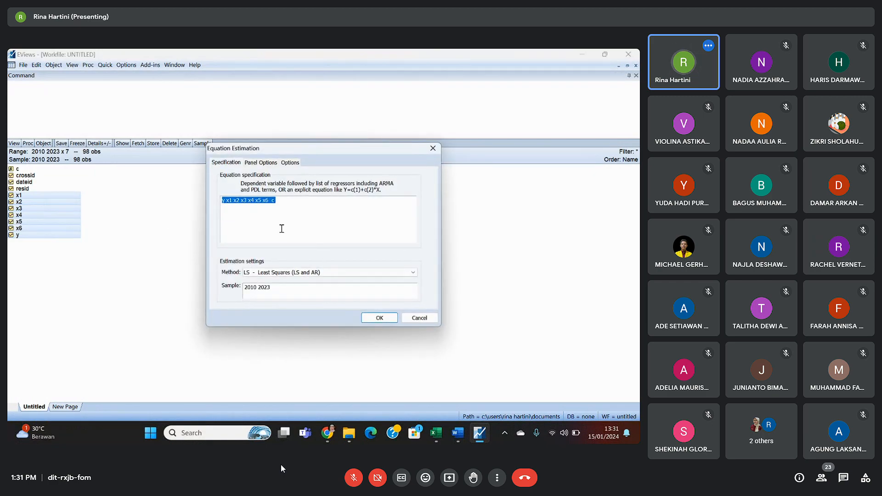
left_click(275, 163)
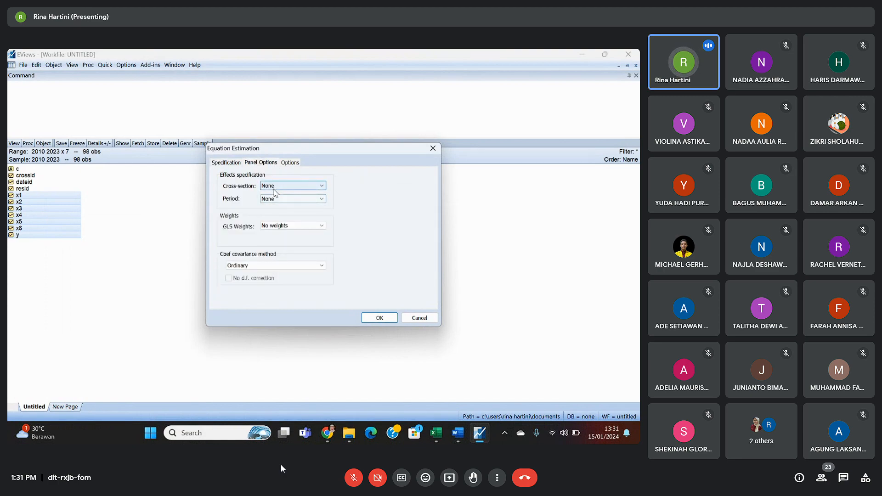
left_click(385, 320)
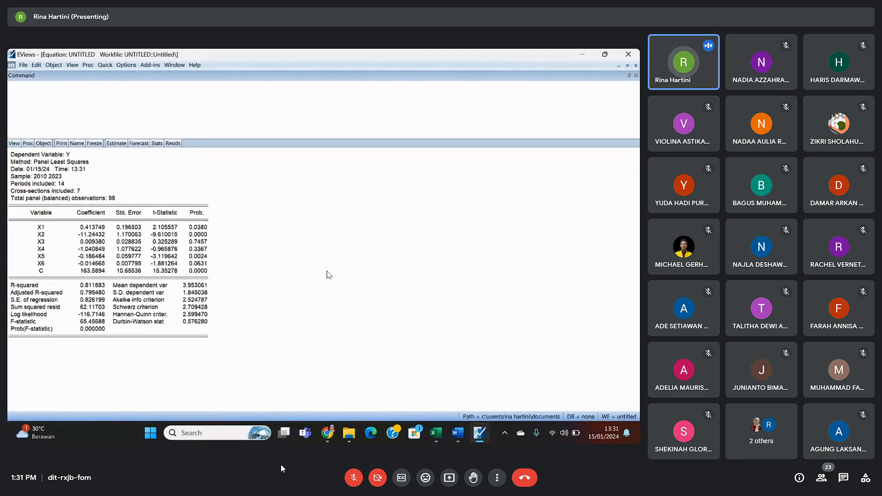
- Copy the entire Panel Least Squares output with numbers as displayed, and select the existing Model PLS table in Word
left_click(267, 269)
key("ctrl+a")
key("ctrl+c")
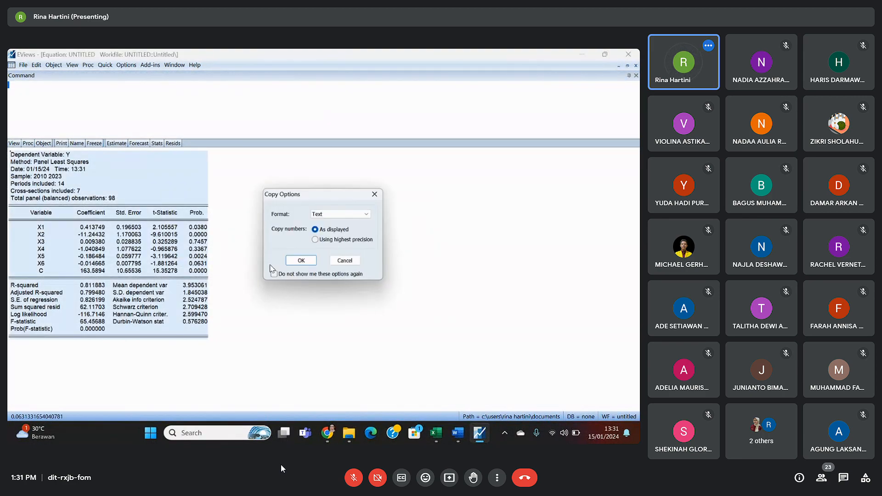
left_click(295, 264)
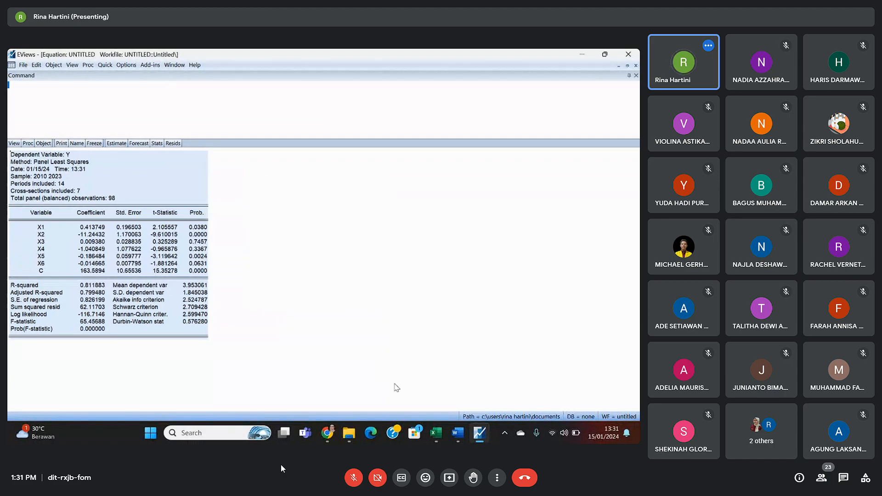
left_click(458, 433)
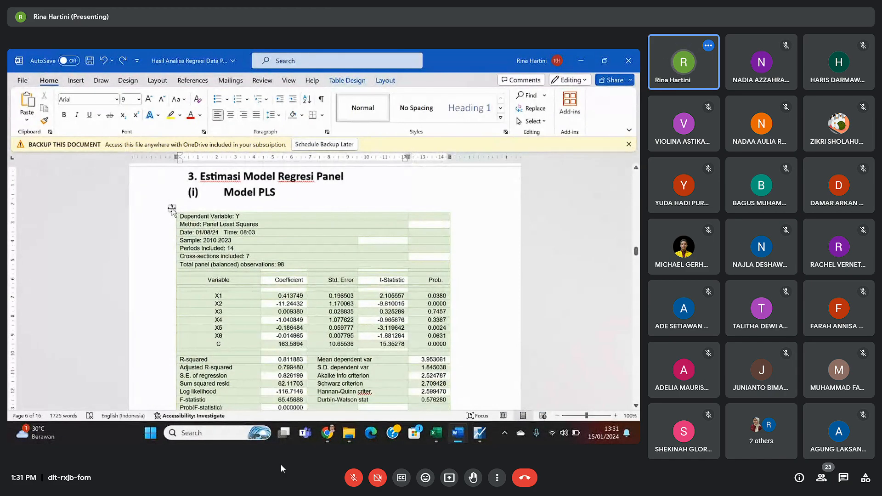
left_click(172, 208)
- Examine the FEM model interpretation in section 4: the coefficient table, the Dummy Individu effects with company A2, and the Persamaan Regresi equation
scroll(262, 244, "down", 2)
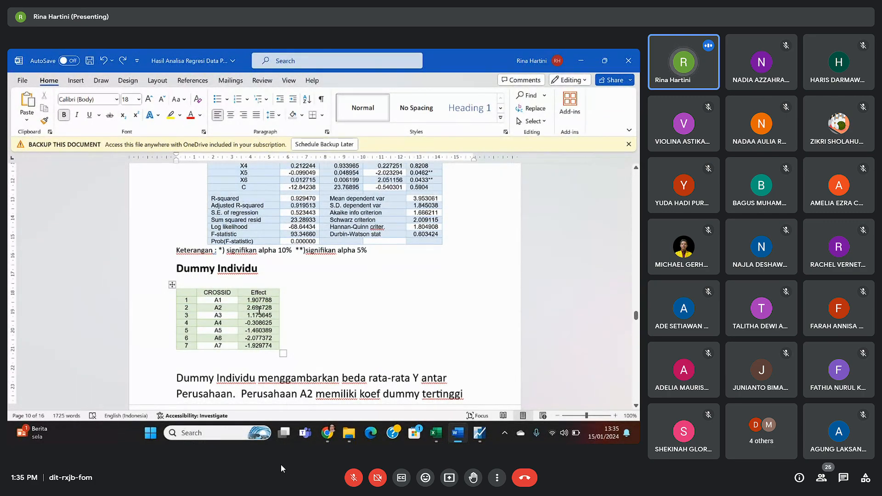
scroll(257, 312, "down", 2)
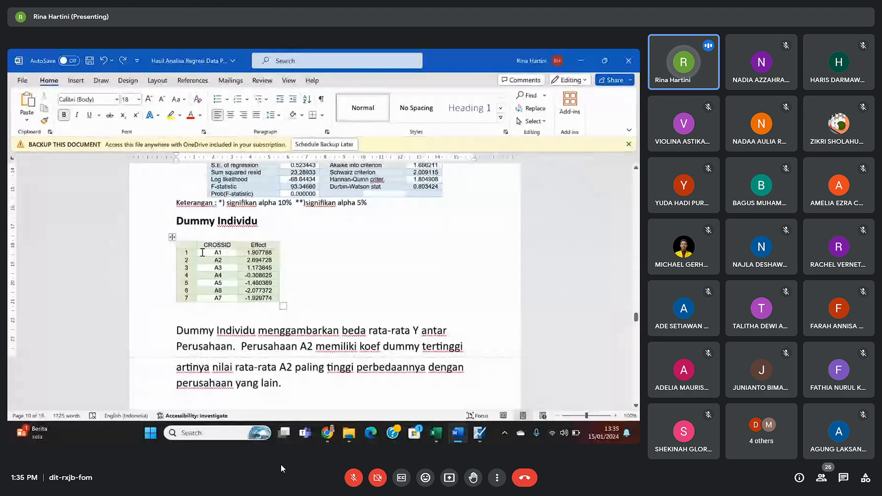
left_click(161, 261)
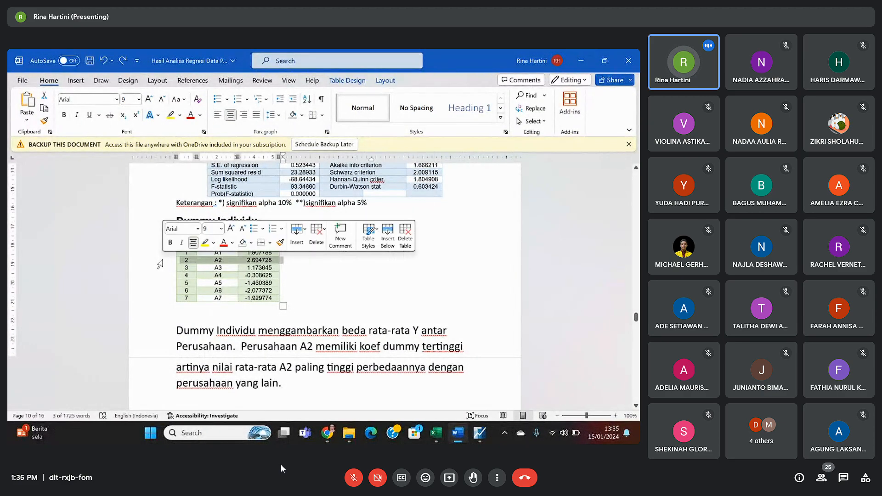
left_click(320, 296)
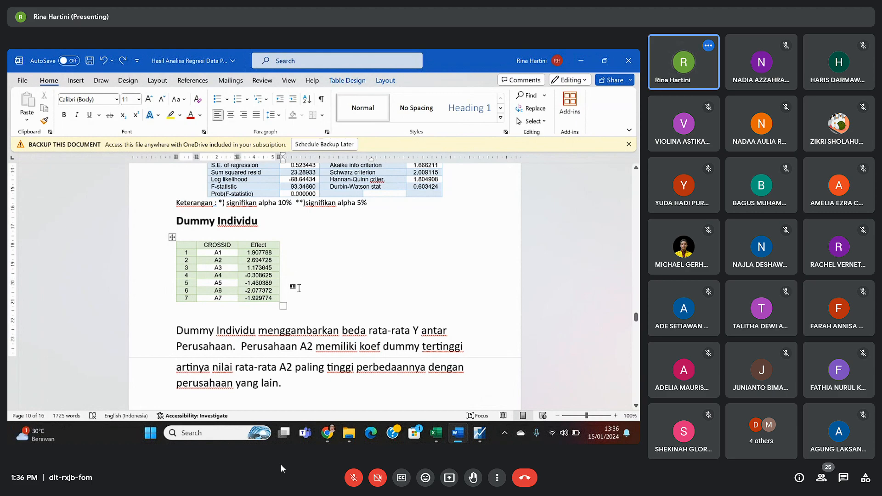
scroll(299, 288, "up", 2)
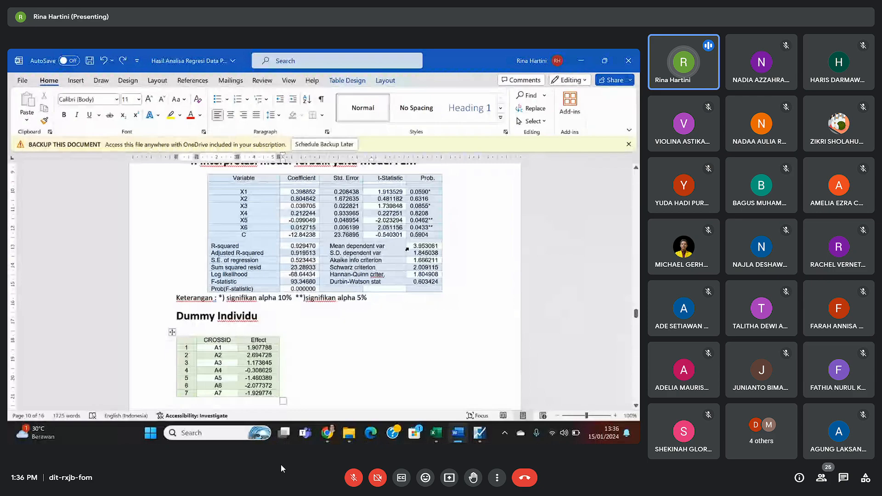
scroll(407, 249, "down", 6)
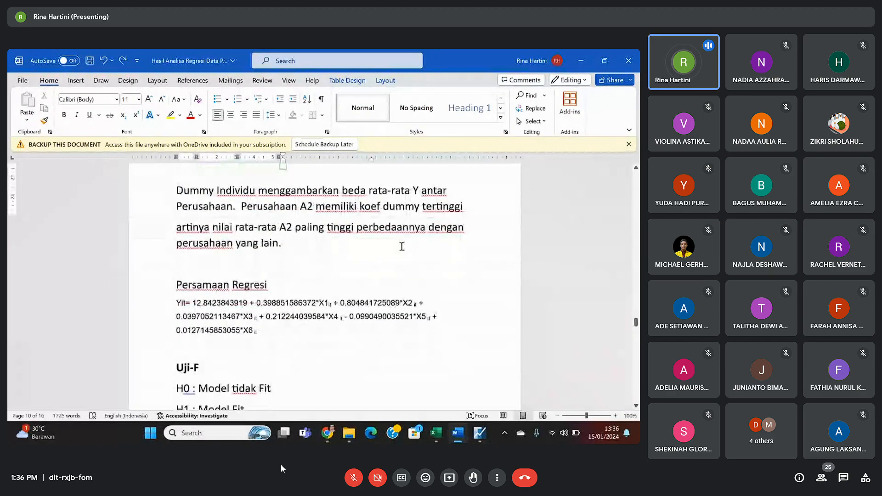
left_click_drag(269, 326, 179, 303)
scroll(295, 287, "up", 3)
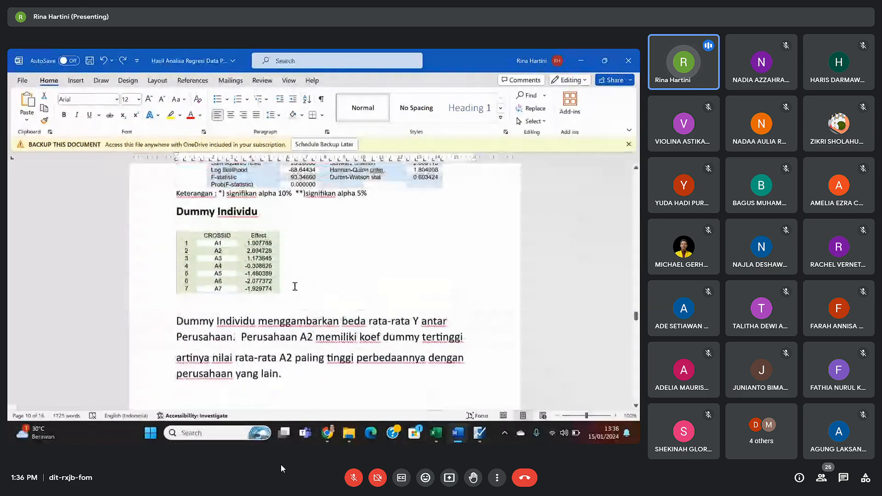
scroll(295, 287, "up", 3)
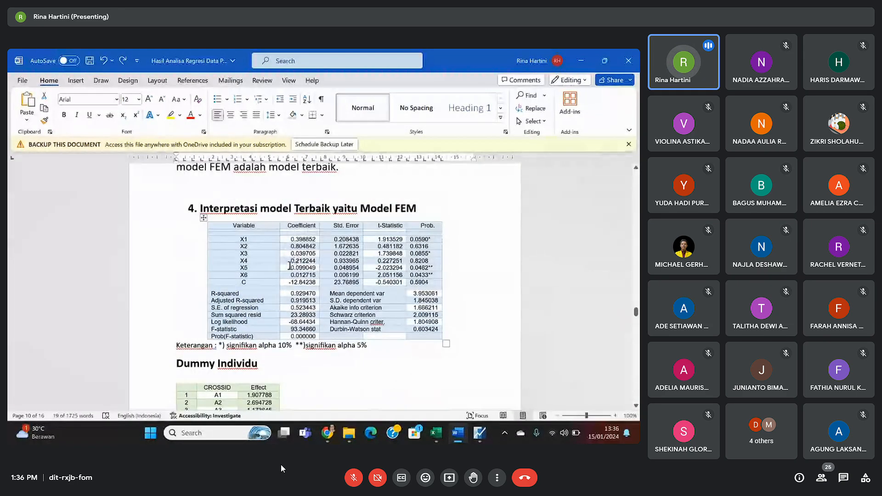
scroll(289, 265, "down", 2)
- Switch to EViews, show the fixed effects equation's representations, and select the full equation under Substituted Coefficients
left_click(479, 433)
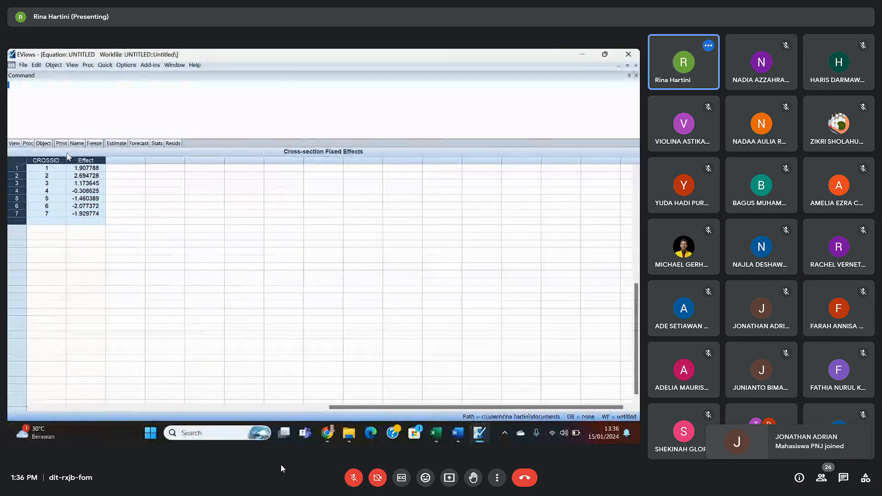
left_click(14, 143)
left_click(20, 152)
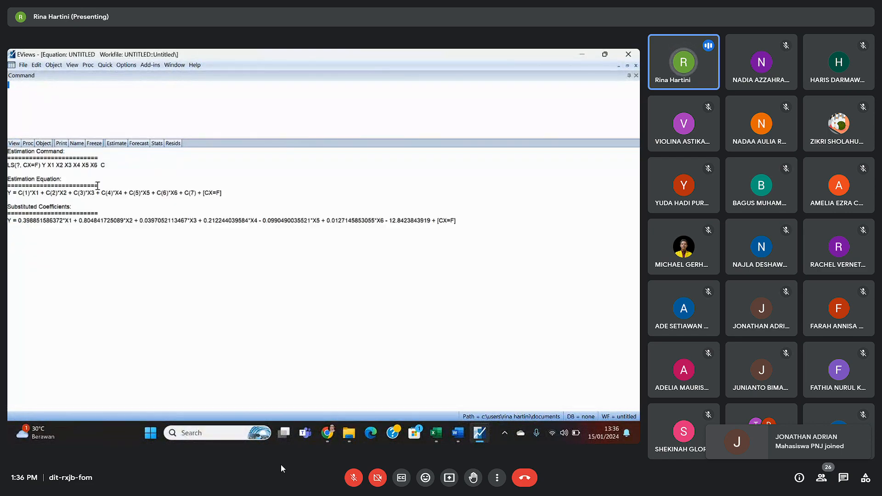
left_click_drag(8, 221, 8, 227)
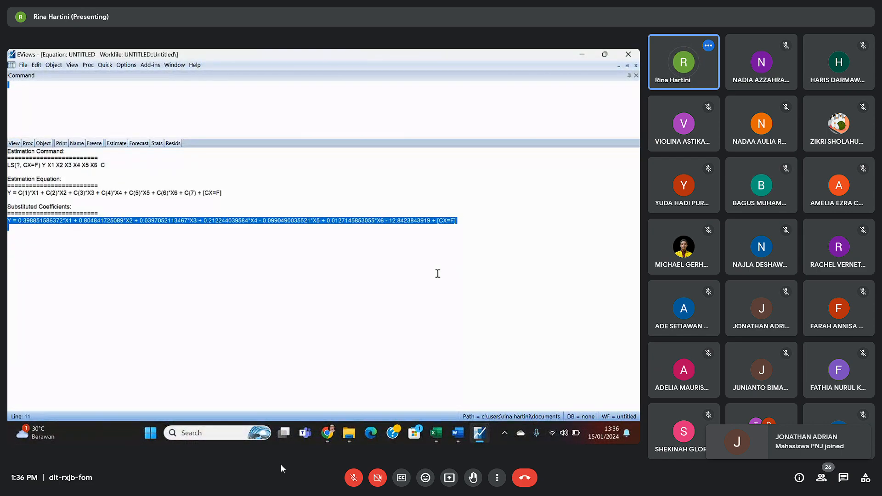
left_click_drag(389, 225, 430, 222)
left_click_drag(8, 221, 25, 226)
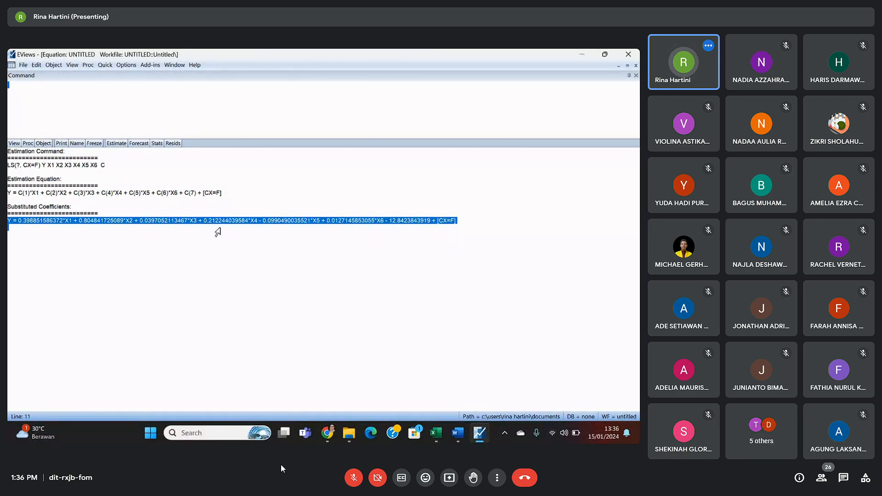
- Switch to Word and examine the Uji-T section, comparing the coefficients and probabilities of X1, X2 and X3 with their hypothesis test interpretations
left_click(458, 433)
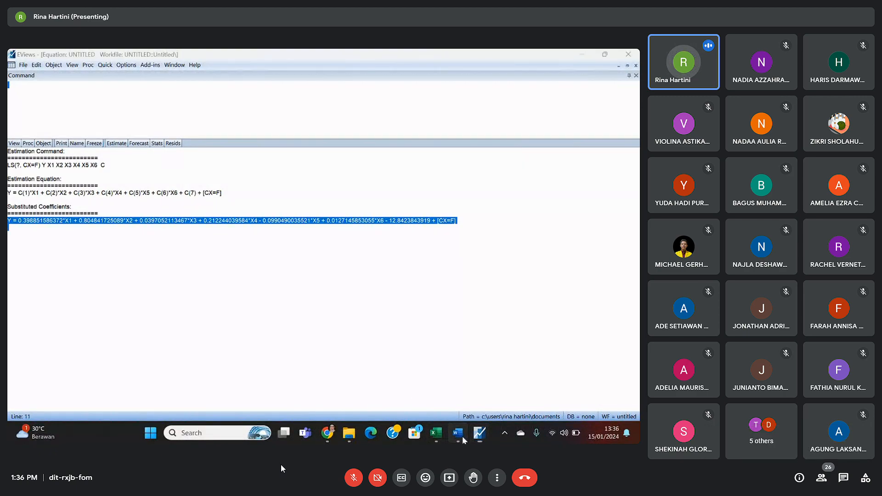
scroll(282, 323, "down", 5)
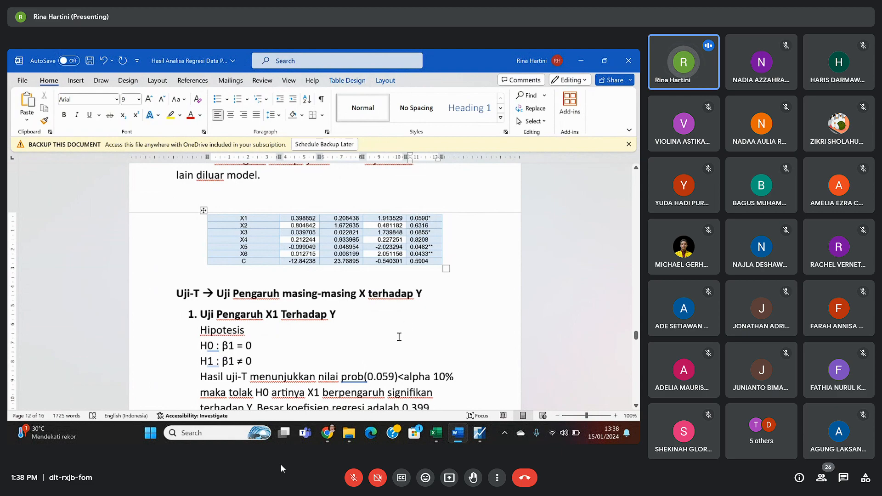
double_click(428, 218)
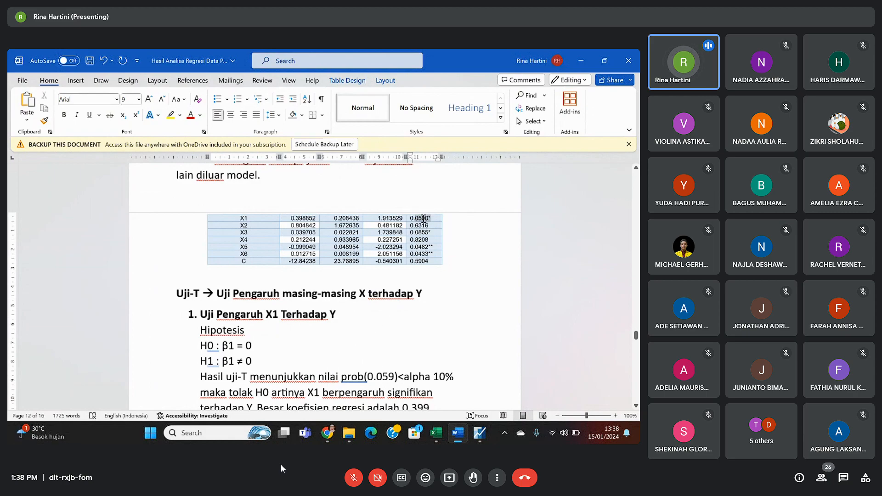
left_click(428, 216)
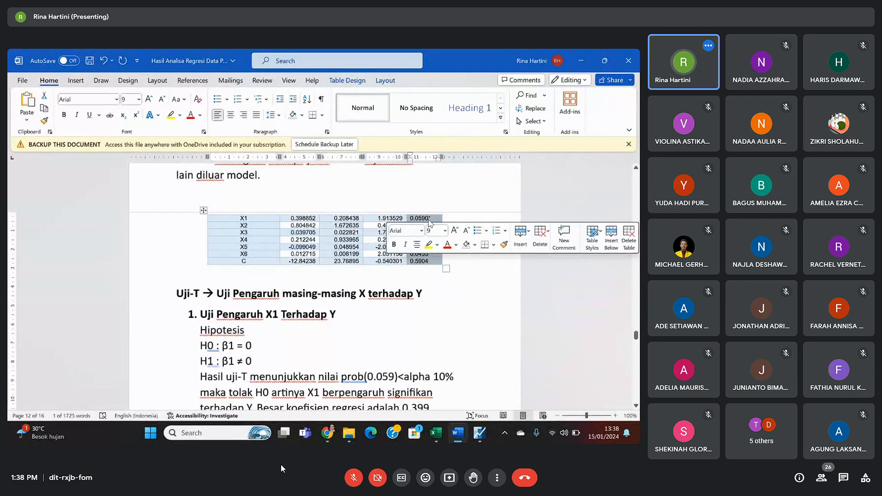
left_click(429, 218)
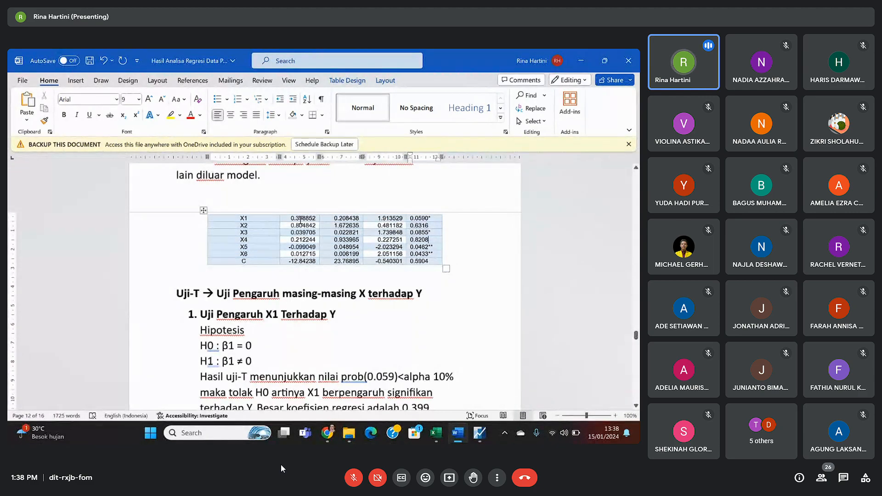
left_click(287, 211)
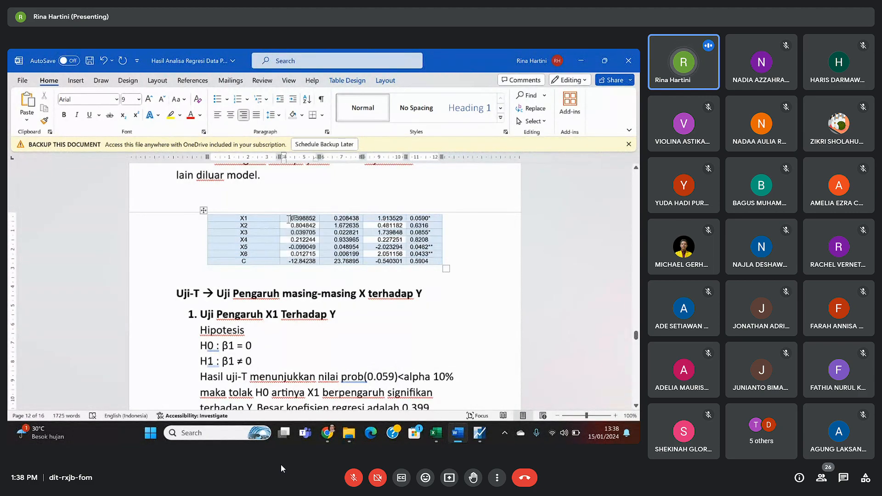
scroll(281, 321, "down", 2)
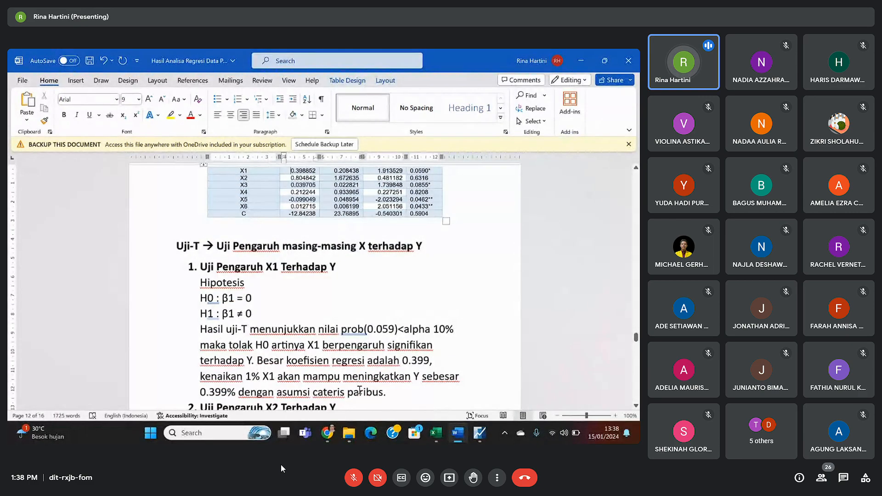
scroll(307, 270, "up", 2)
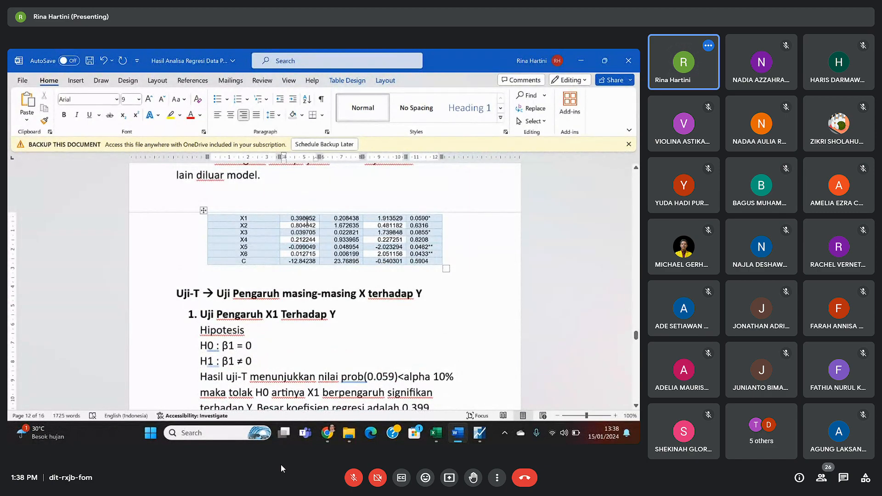
scroll(306, 346, "down", 3)
scroll(306, 346, "down", 2)
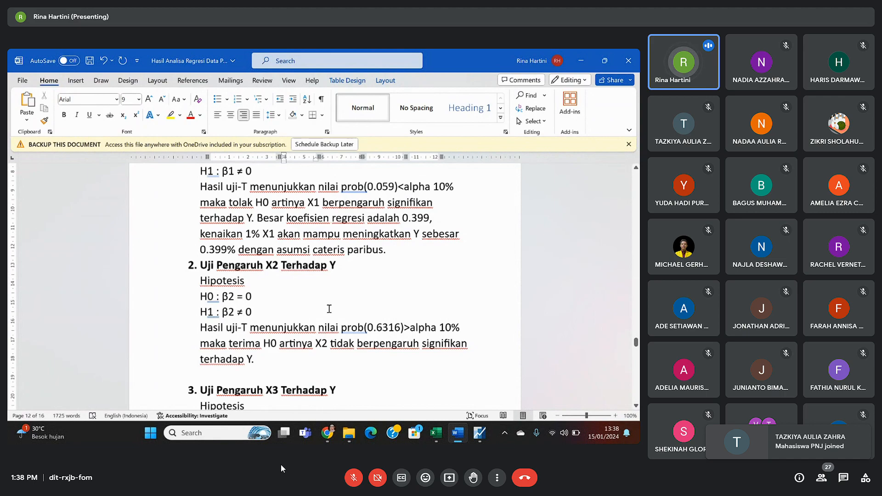
scroll(301, 300, "up", 4)
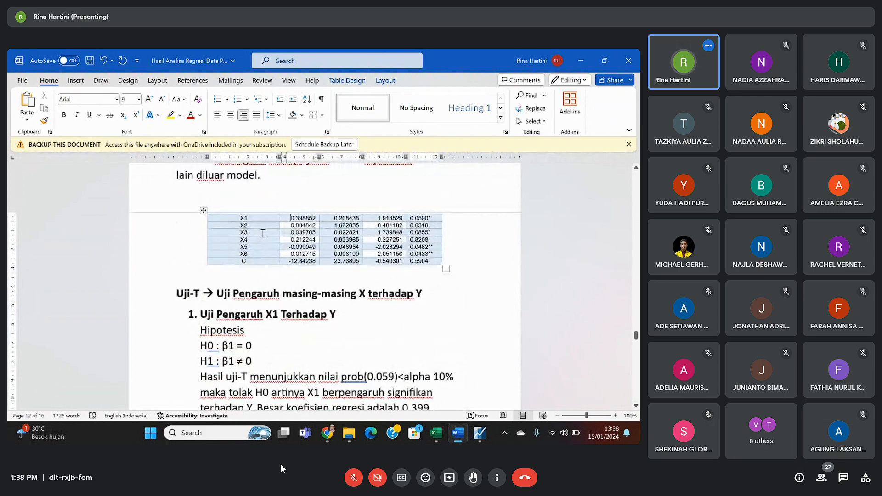
left_click_drag(261, 232, 442, 234)
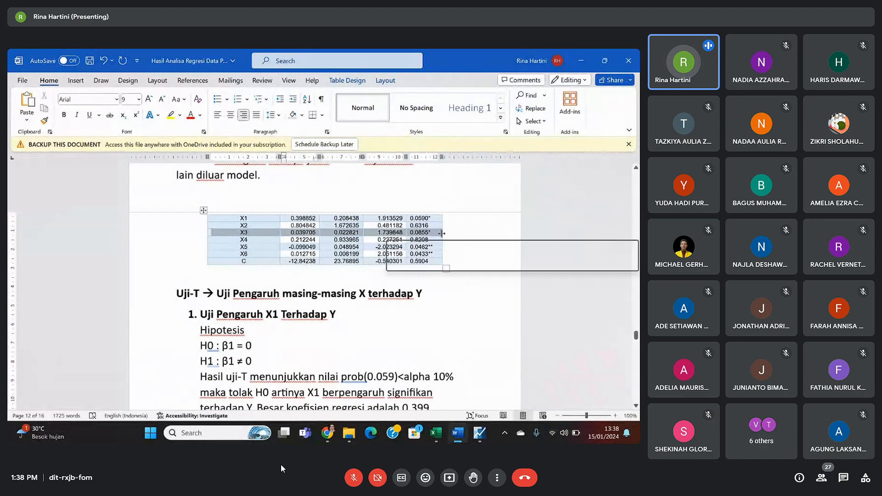
scroll(306, 361, "down", 6)
scroll(243, 336, "down", 1)
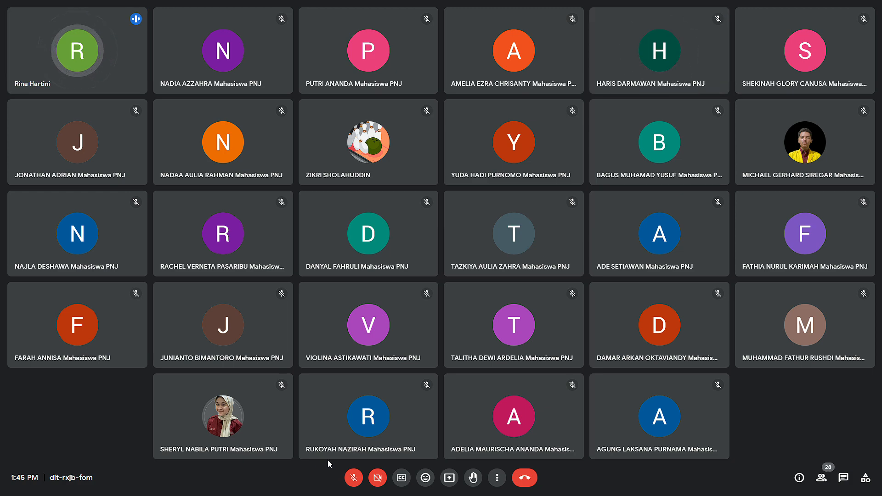
mouse_move(346, 441)
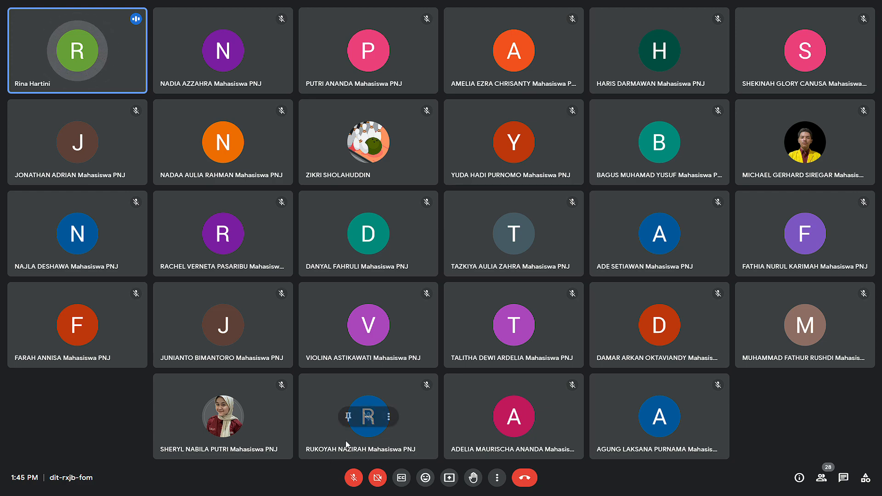